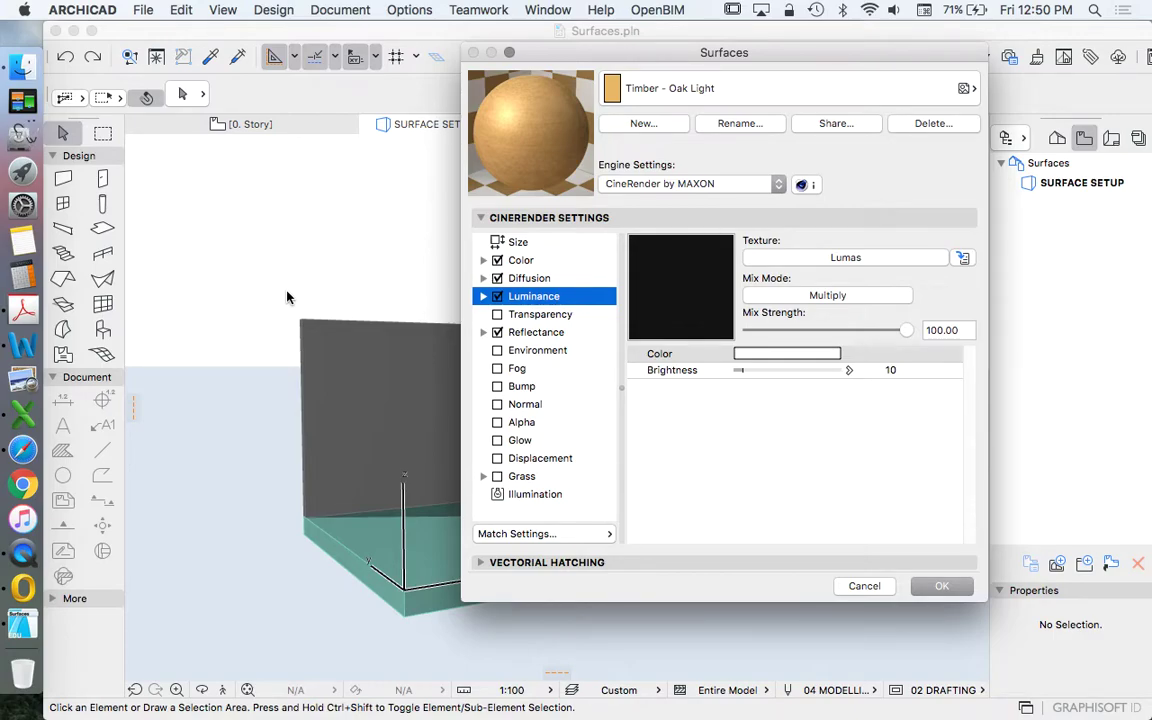
Move the Surfaces dialog to the left and list the render engines for Timber - Oak Light.
drag(633, 58, 566, 94)
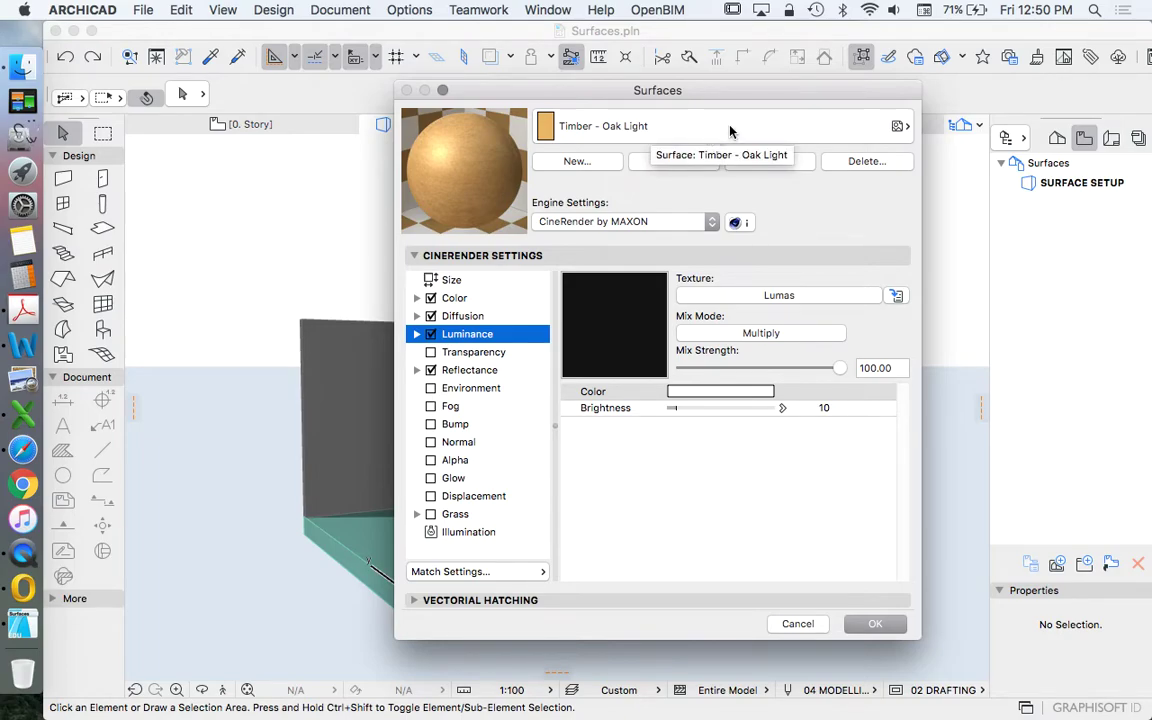
drag(670, 92, 929, 75)
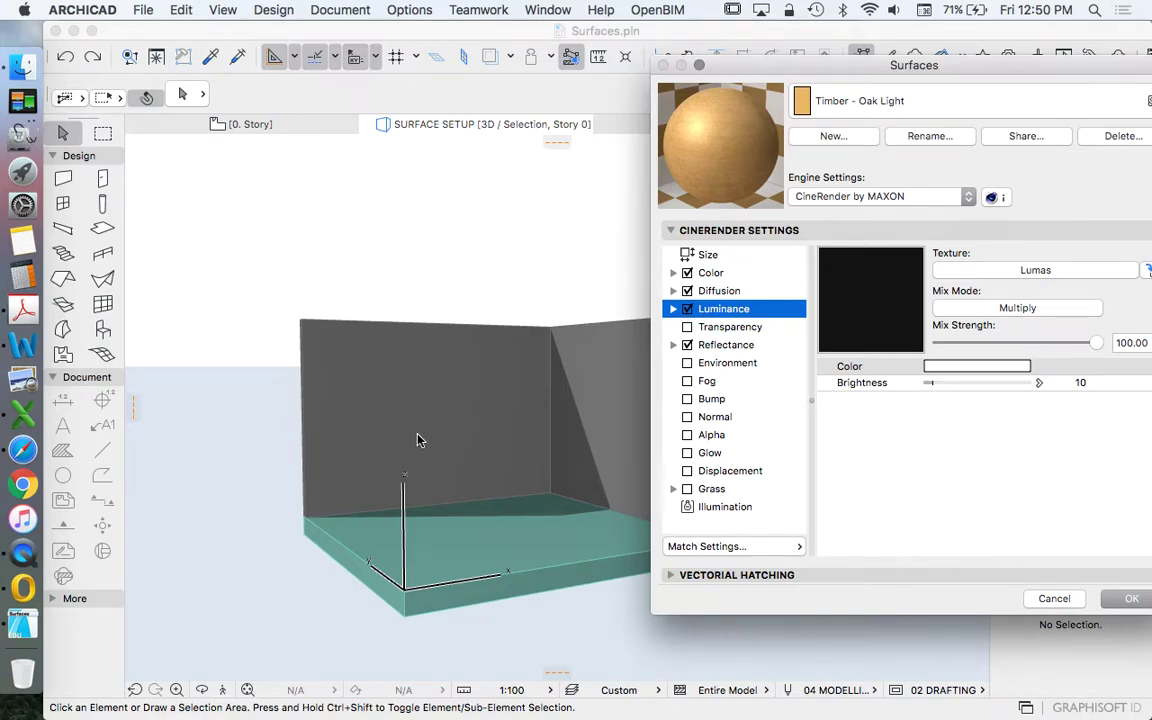
drag(776, 66, 716, 34)
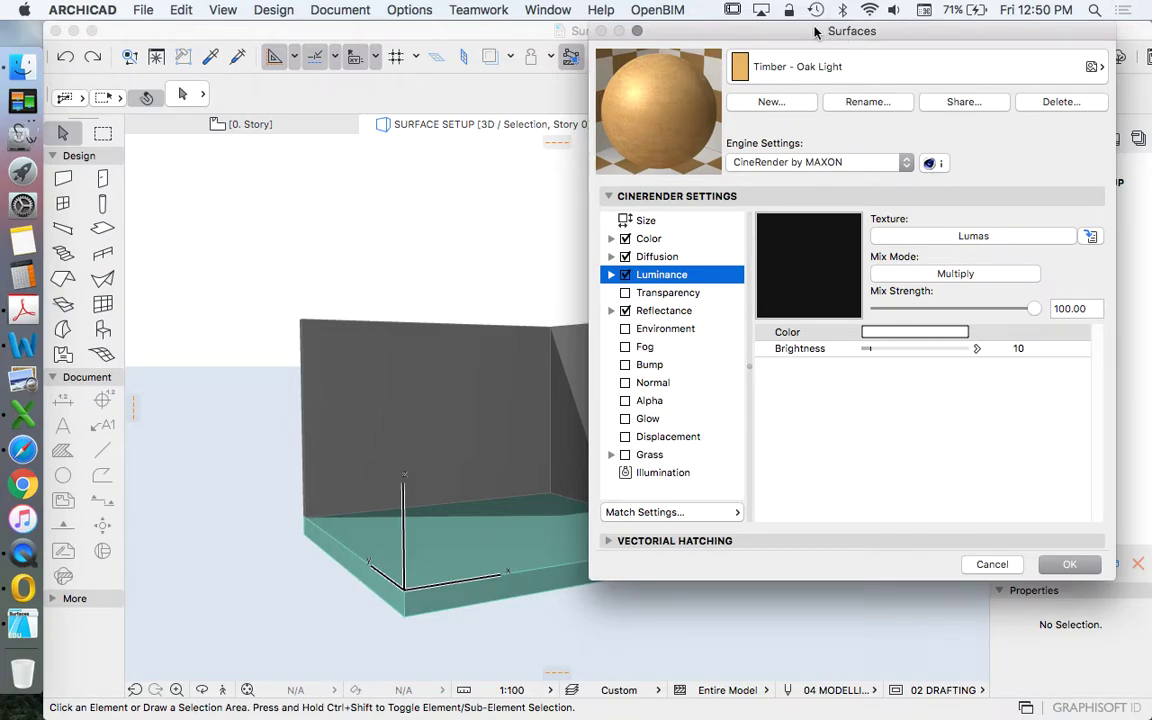
drag(815, 30, 783, 31)
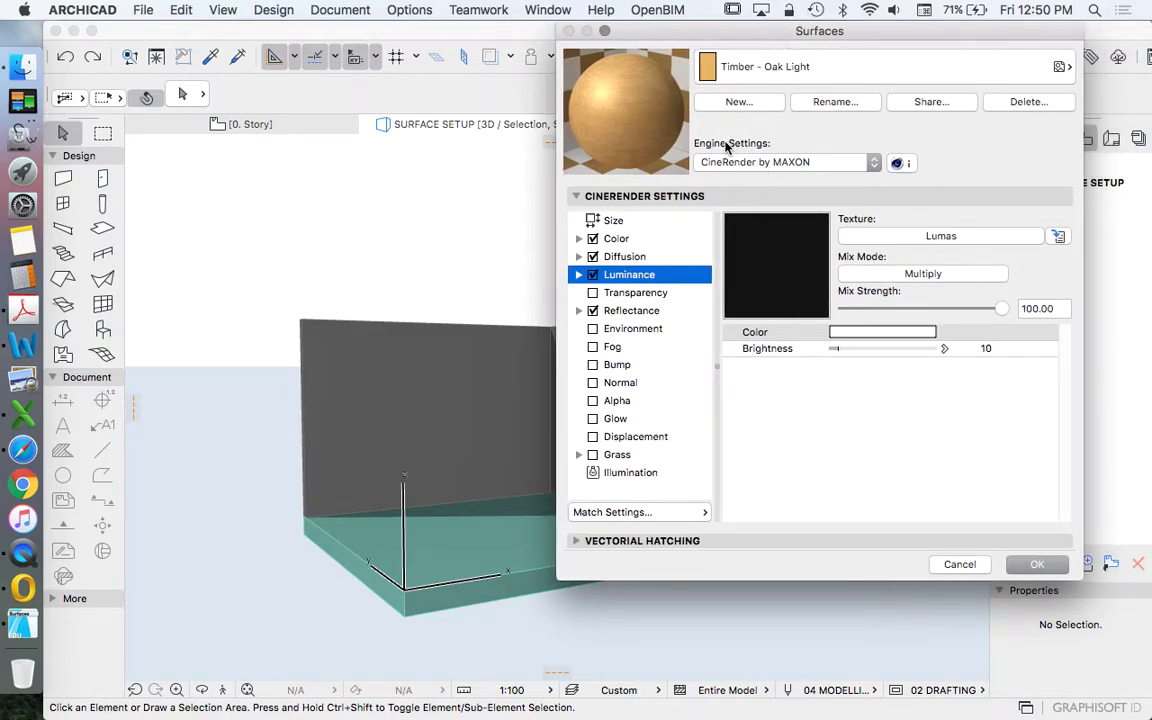
click(797, 166)
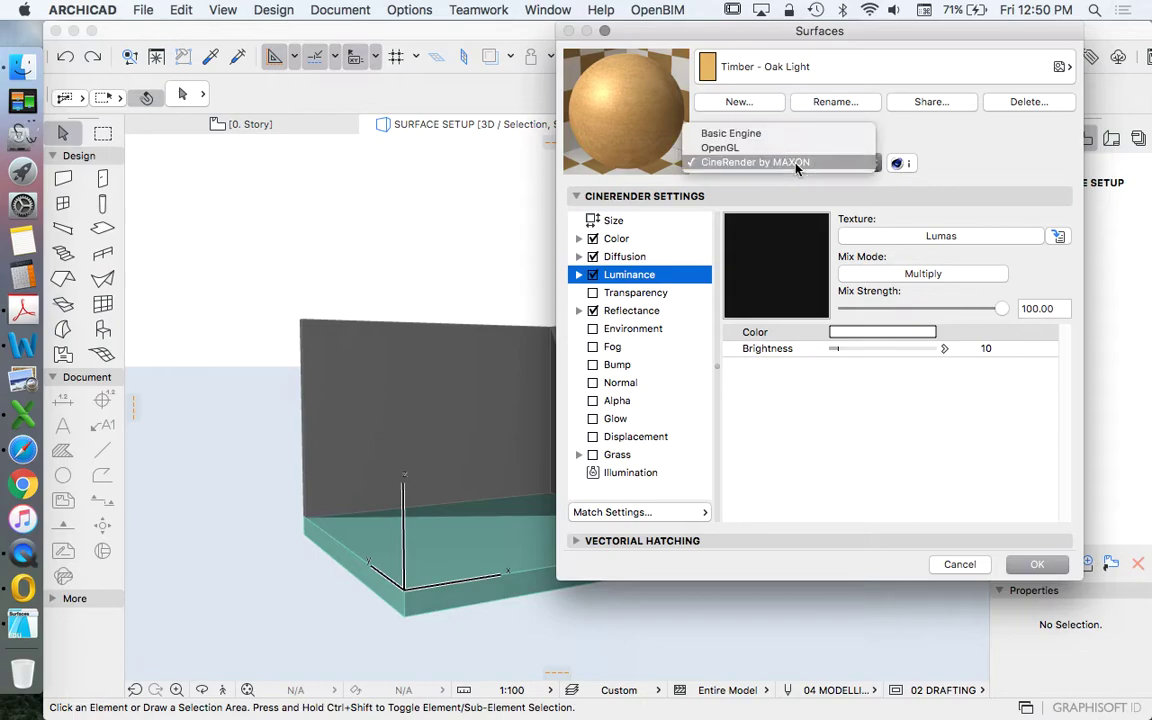
click(731, 137)
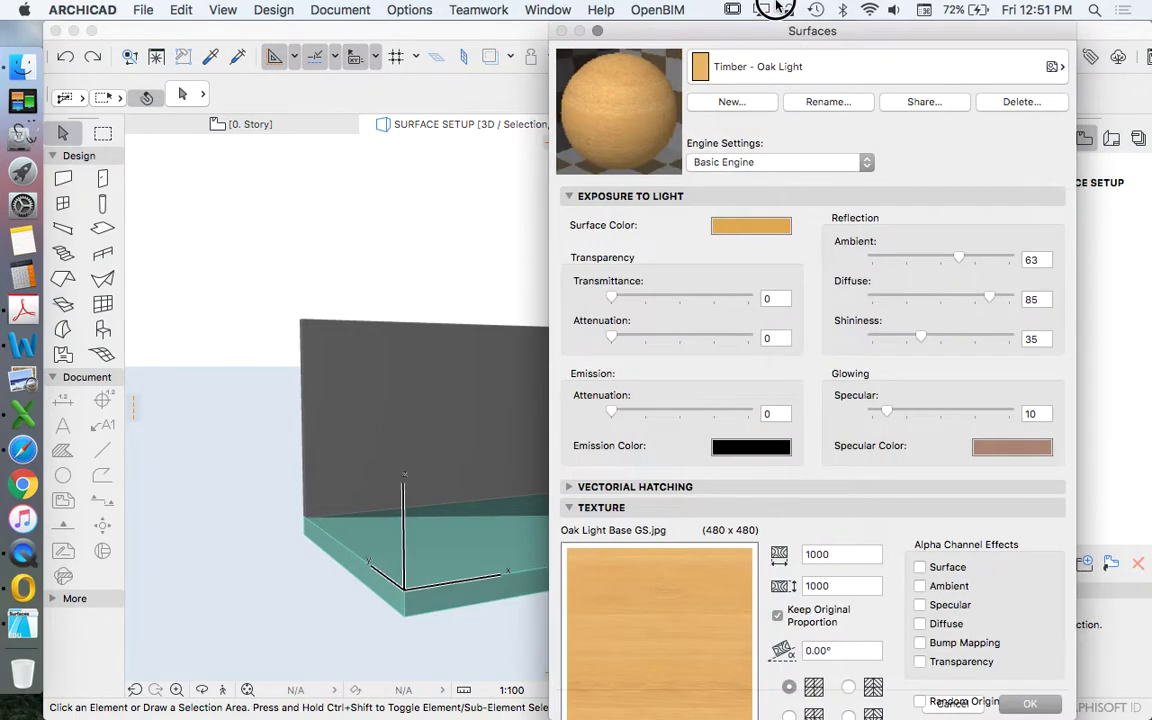
drag(783, 37, 746, 54)
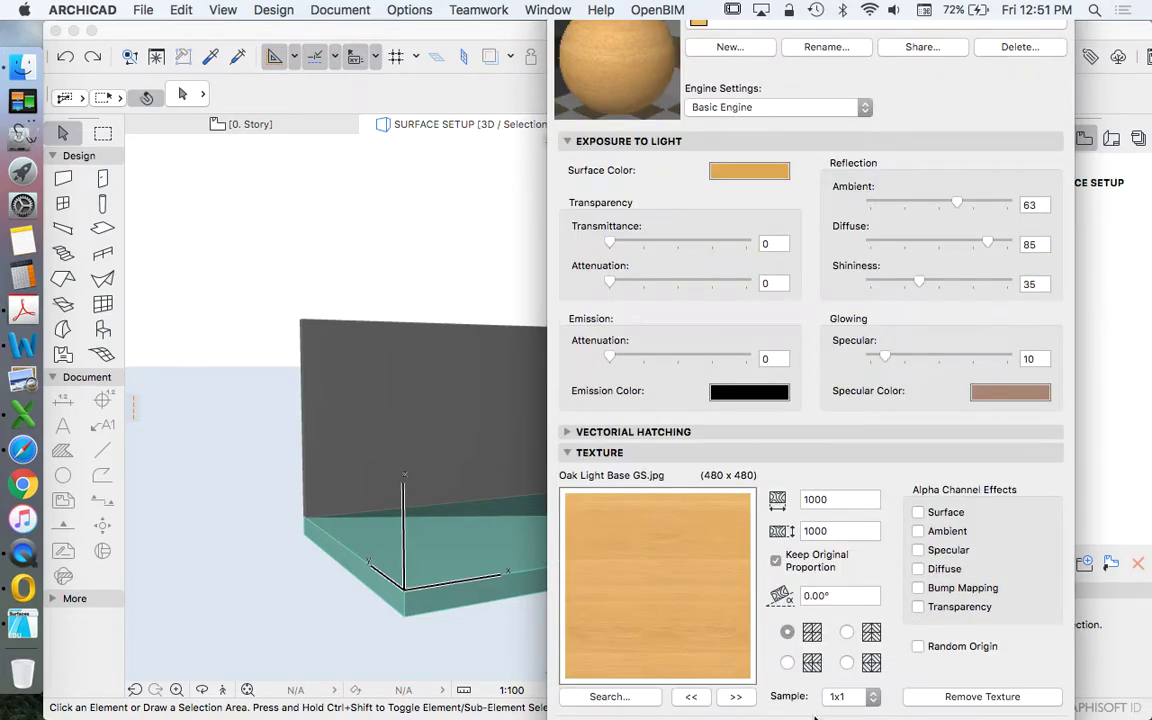
click(730, 25)
click(897, 158)
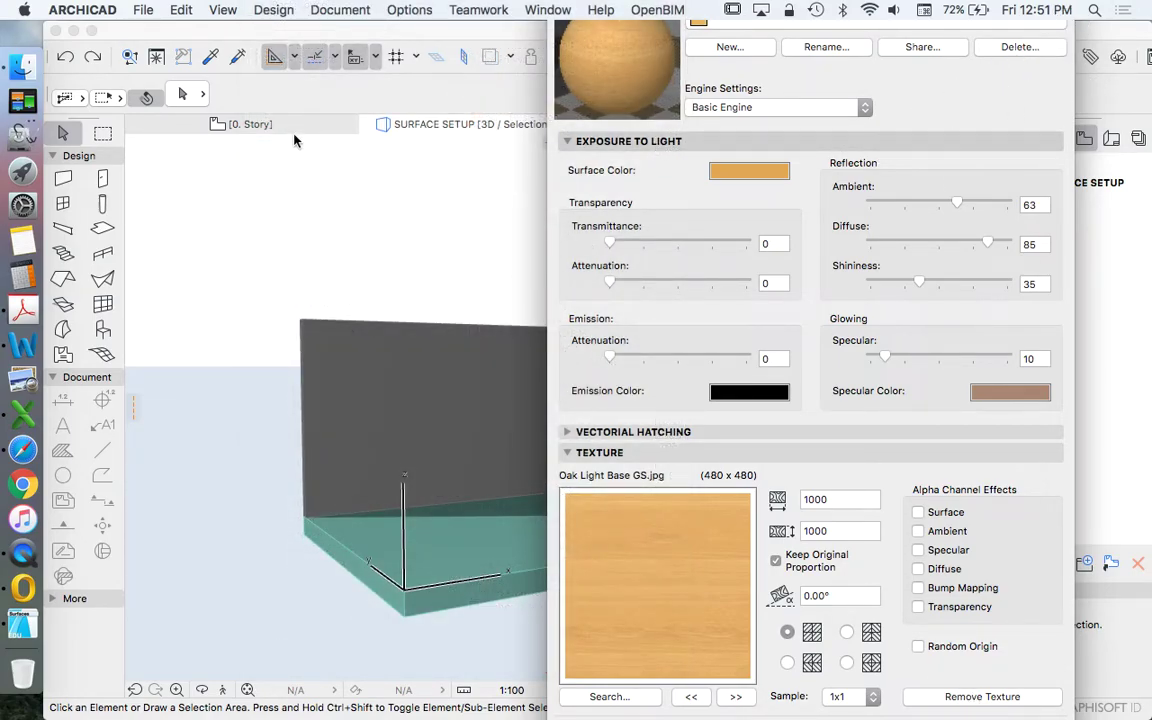
key(Return)
click(409, 10)
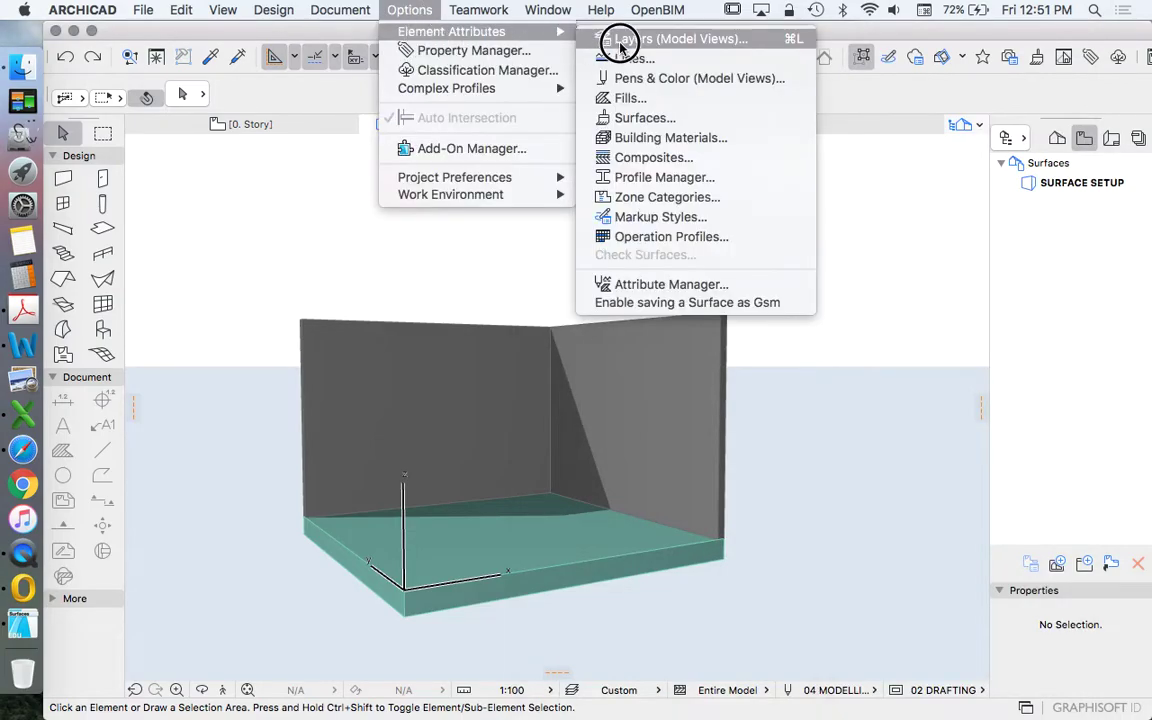
click(687, 147)
key(Escape)
click(409, 10)
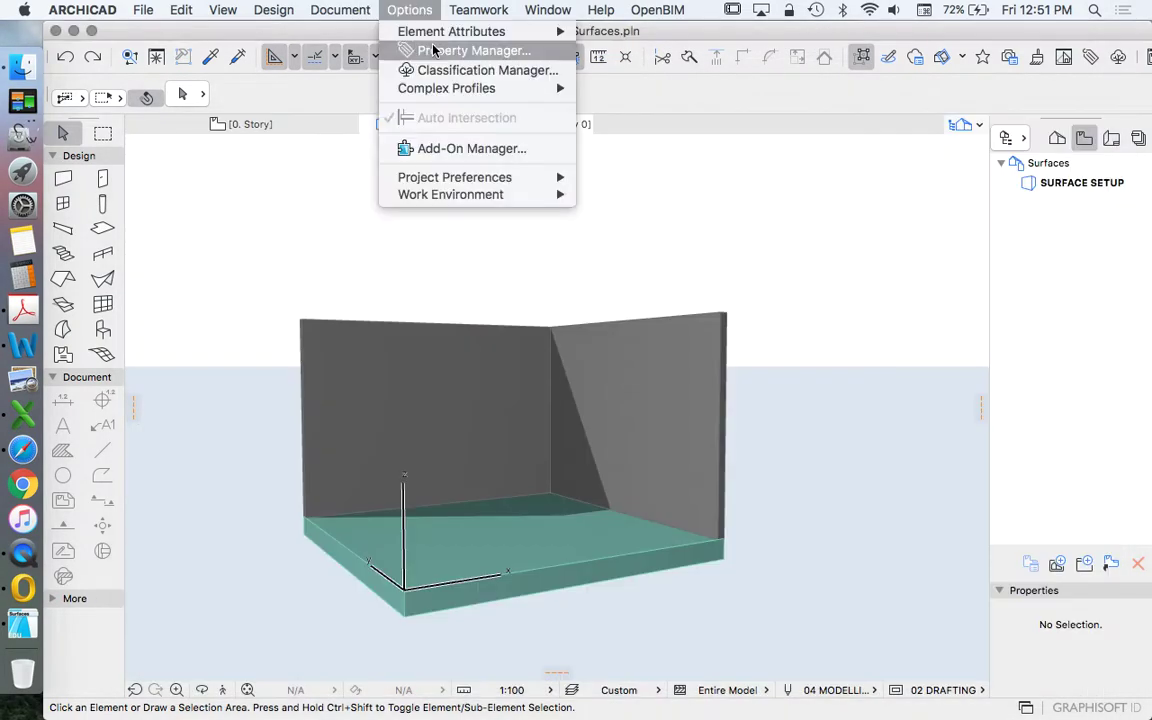
mouse_move(450, 33)
click(700, 117)
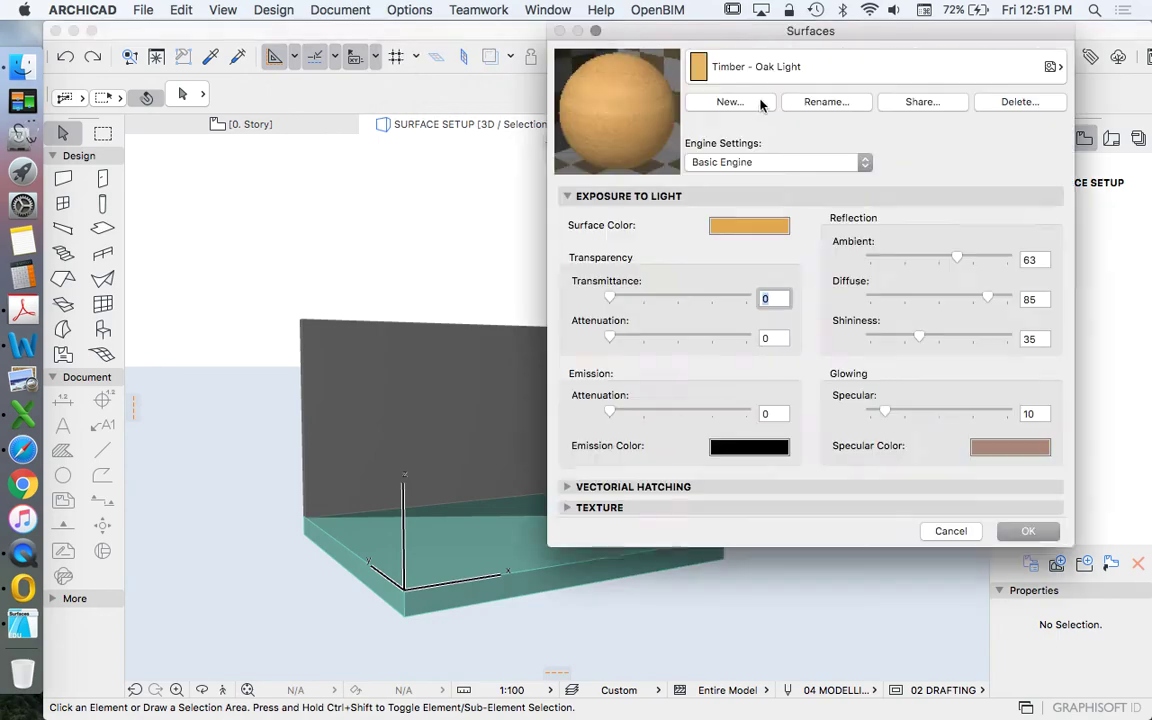
click(702, 160)
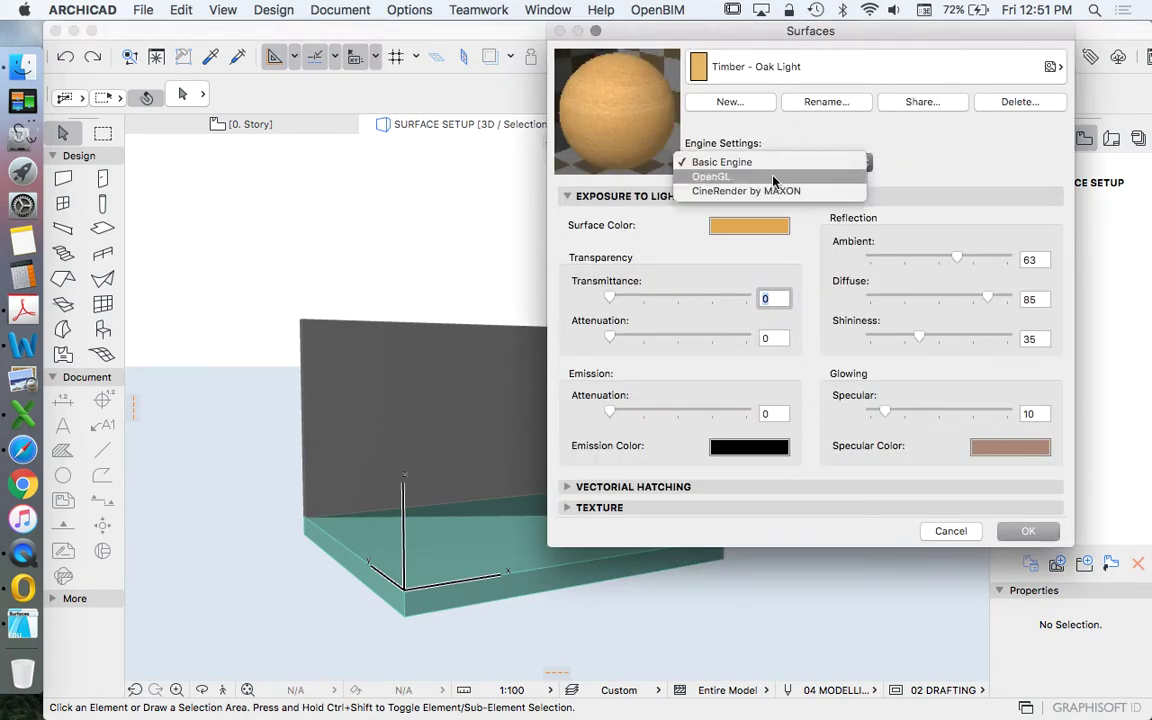
click(770, 177)
click(900, 199)
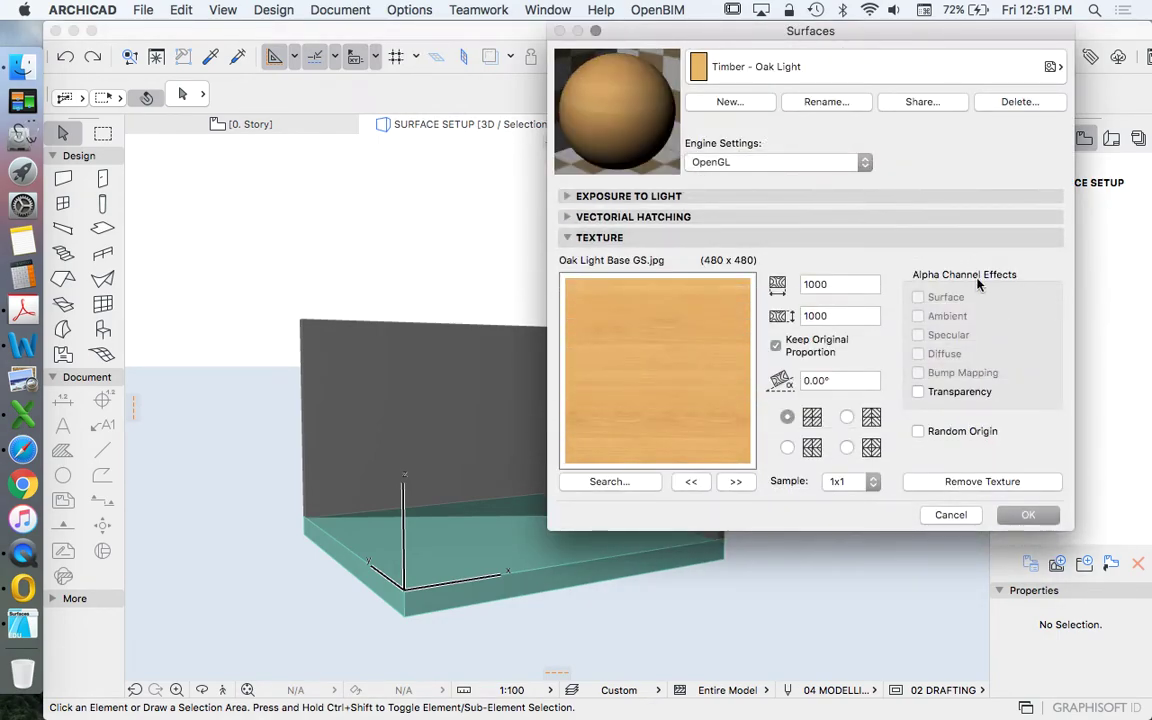
click(700, 161)
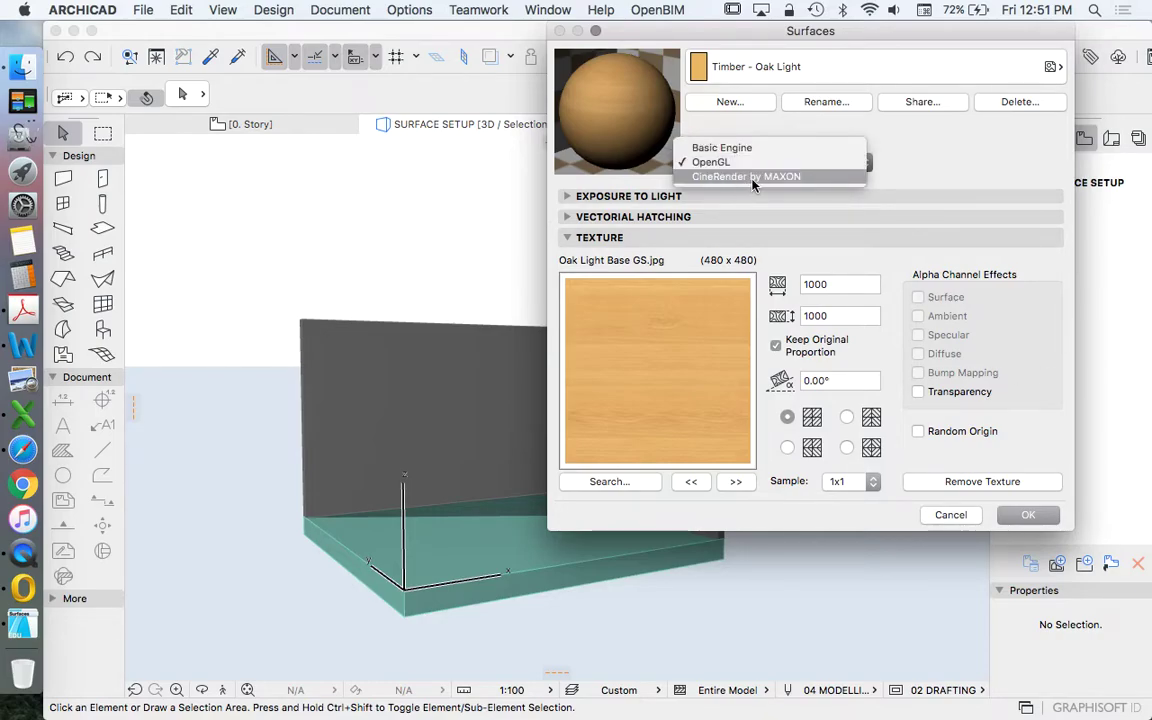
click(754, 177)
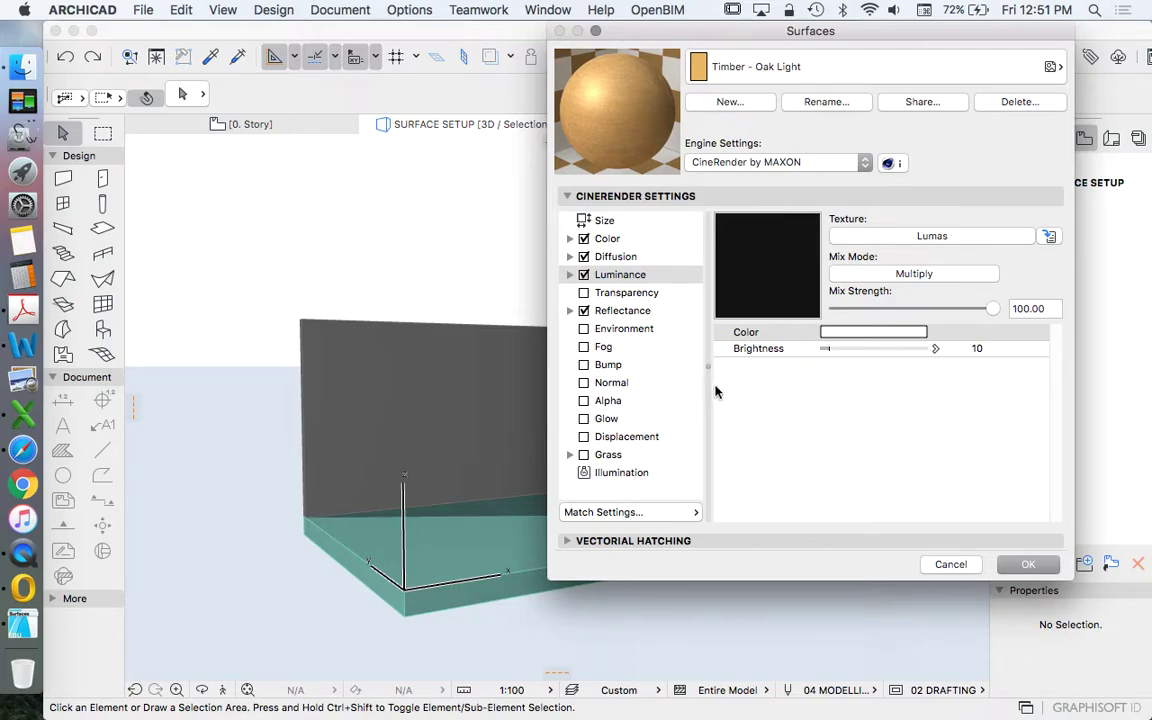
List the Engine Settings options to switch Timber - Oak Light to Basic Engine.
click(815, 163)
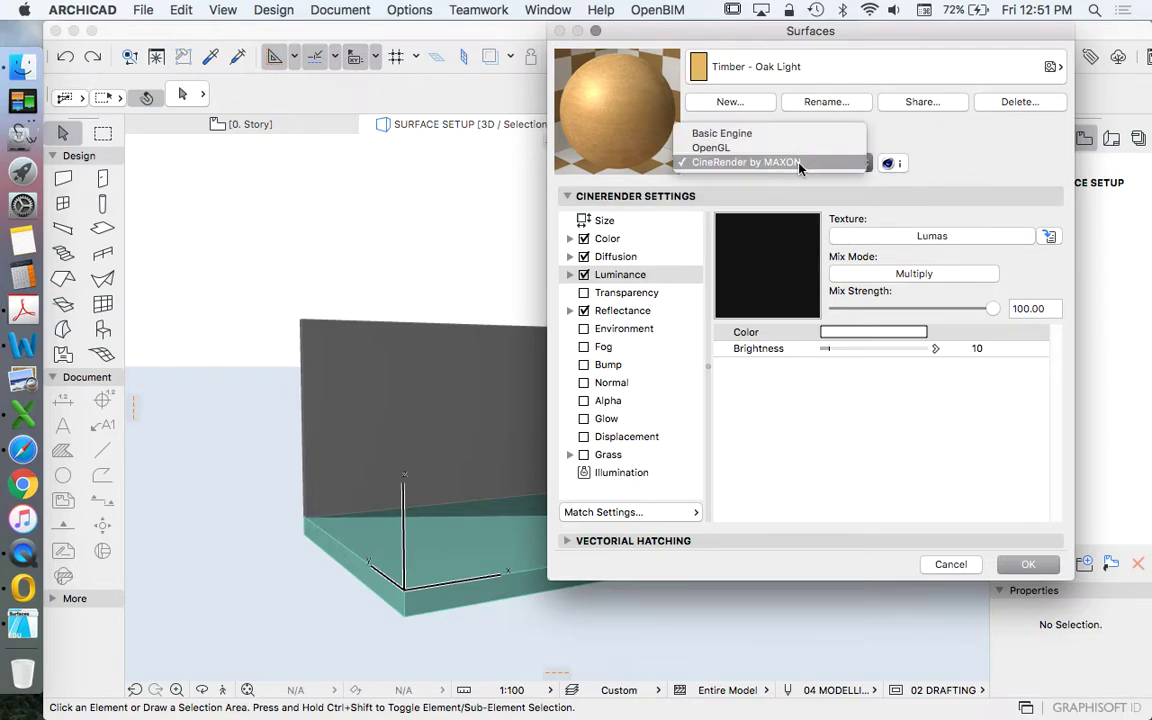
click(733, 136)
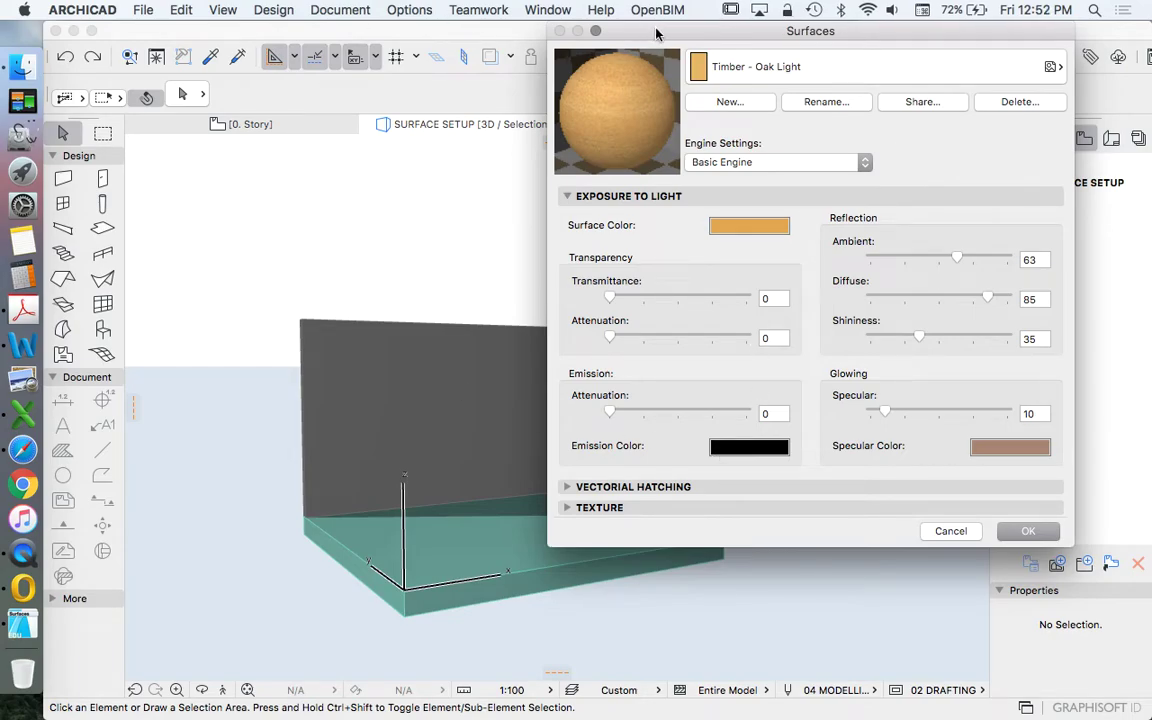
drag(677, 71, 719, 57)
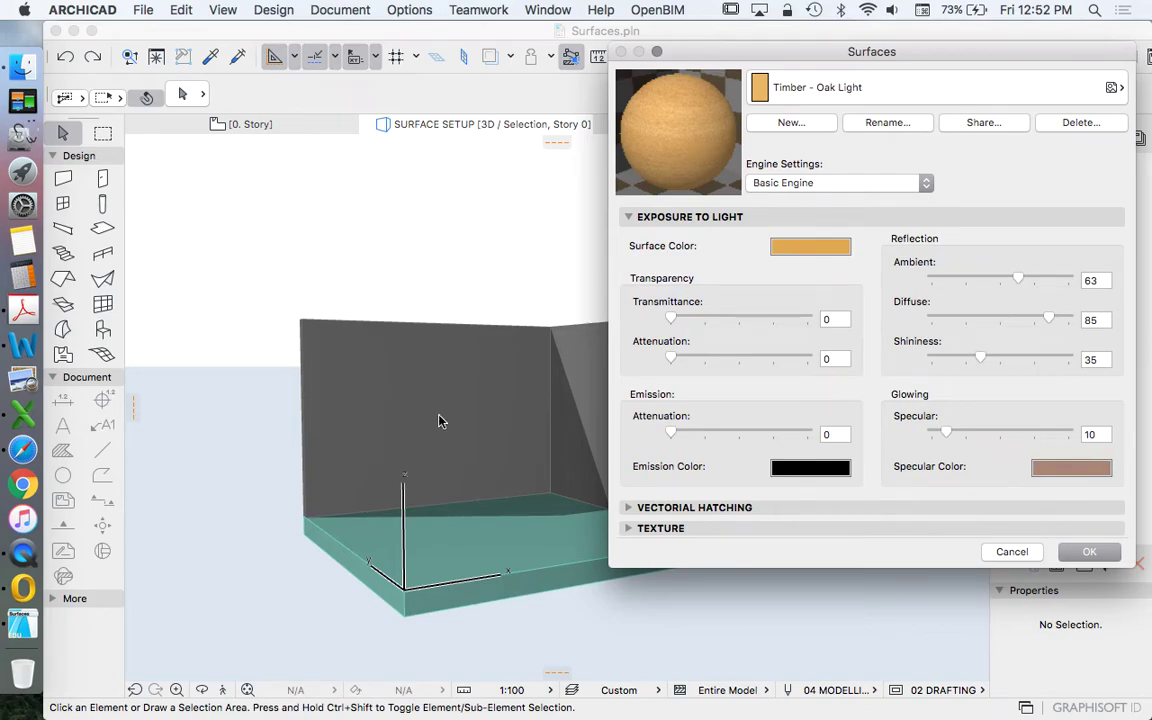
drag(743, 46, 752, 76)
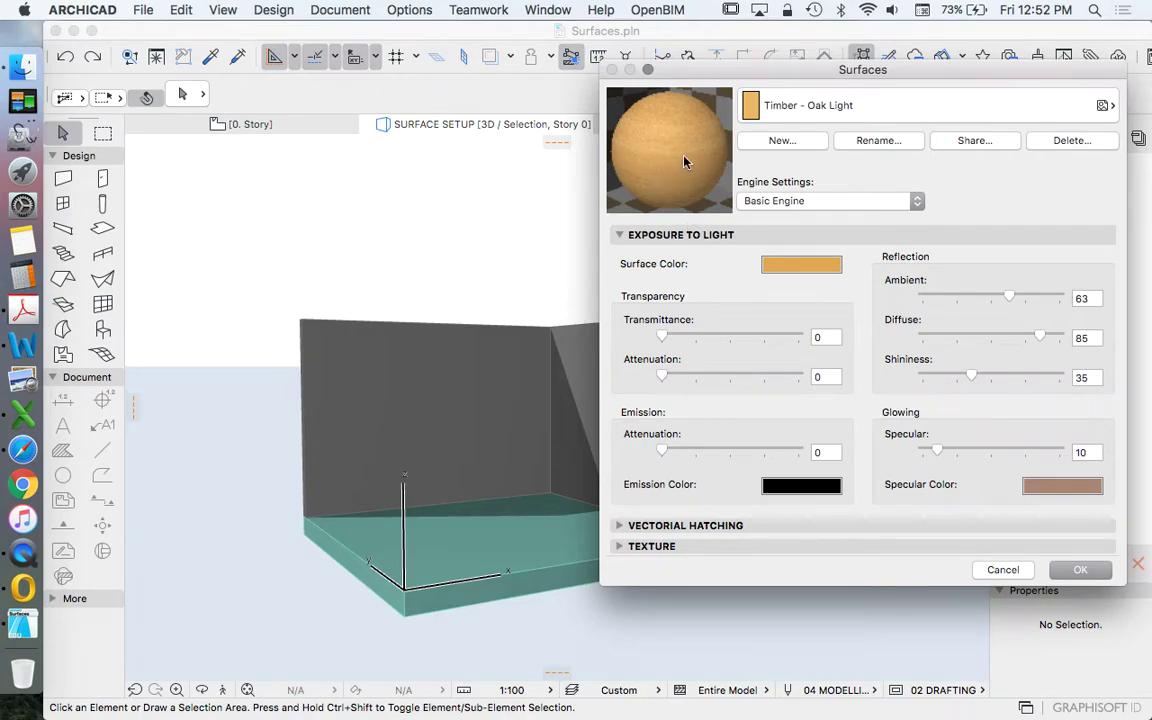
click(826, 205)
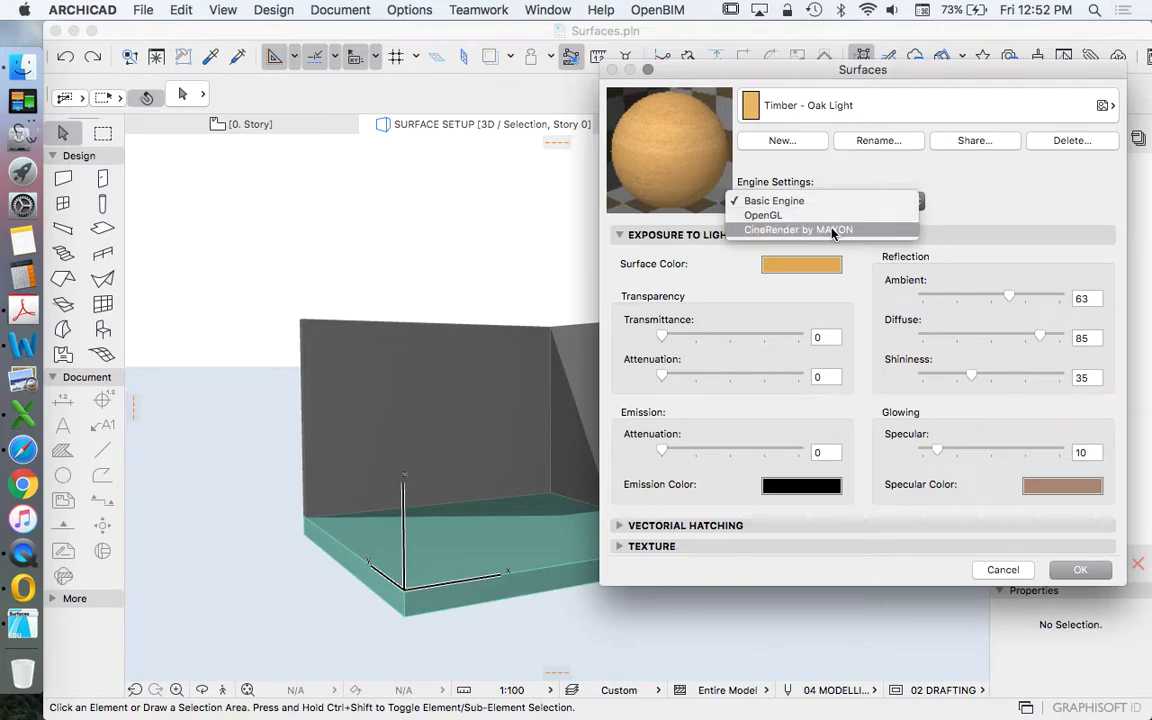
click(997, 189)
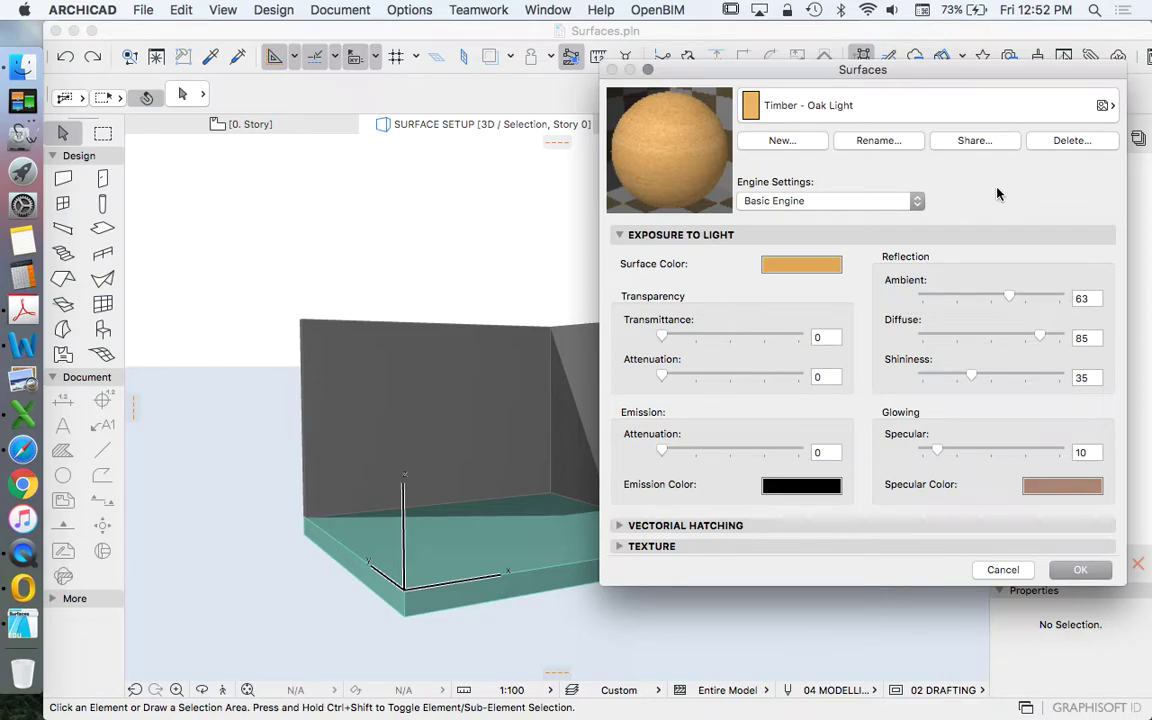
drag(817, 75, 719, 46)
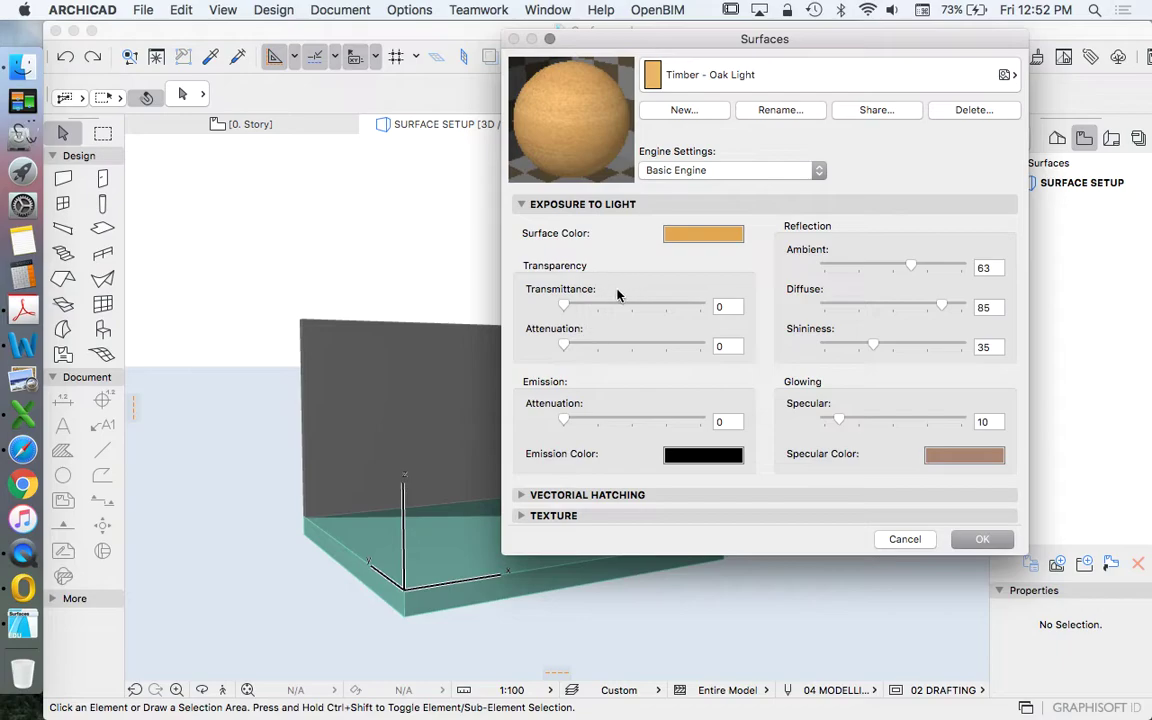
drag(609, 305, 636, 312)
drag(564, 345, 609, 345)
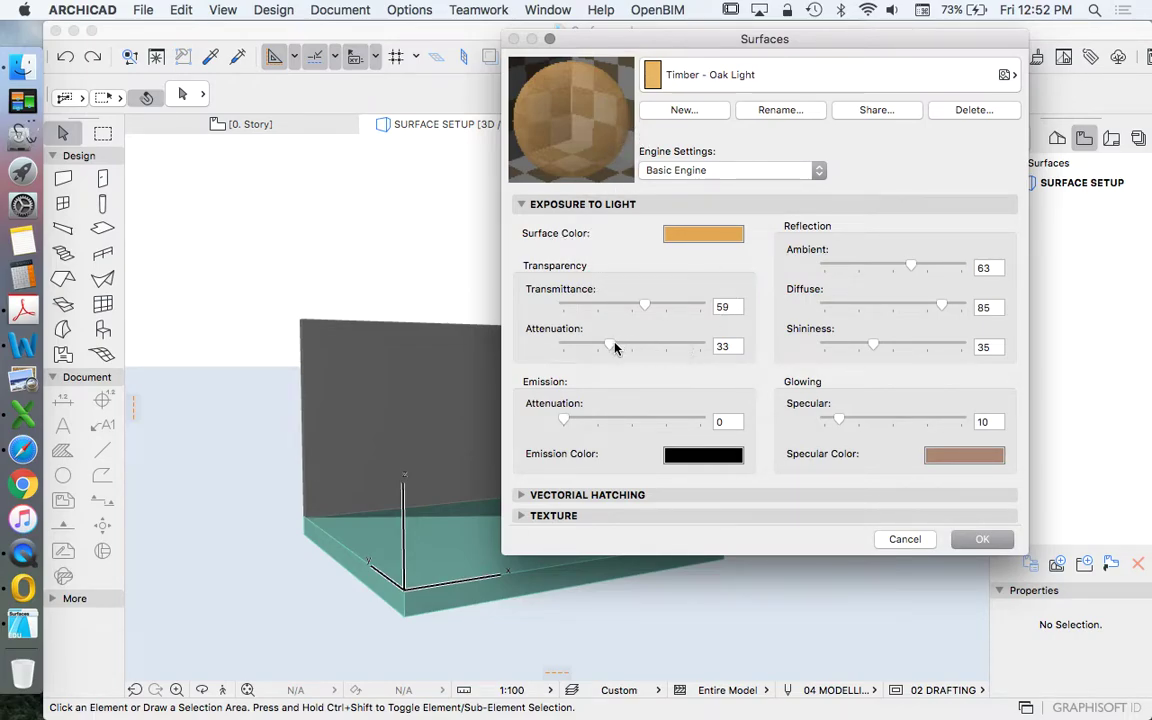
drag(612, 344, 684, 344)
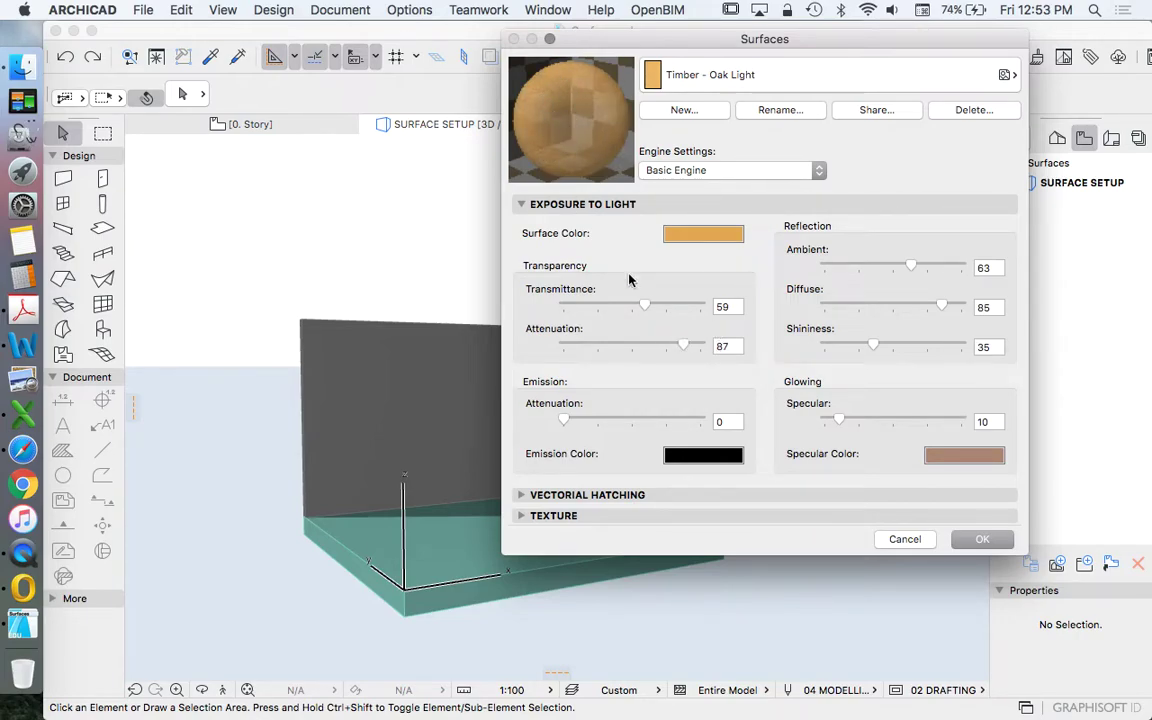
drag(645, 305, 684, 305)
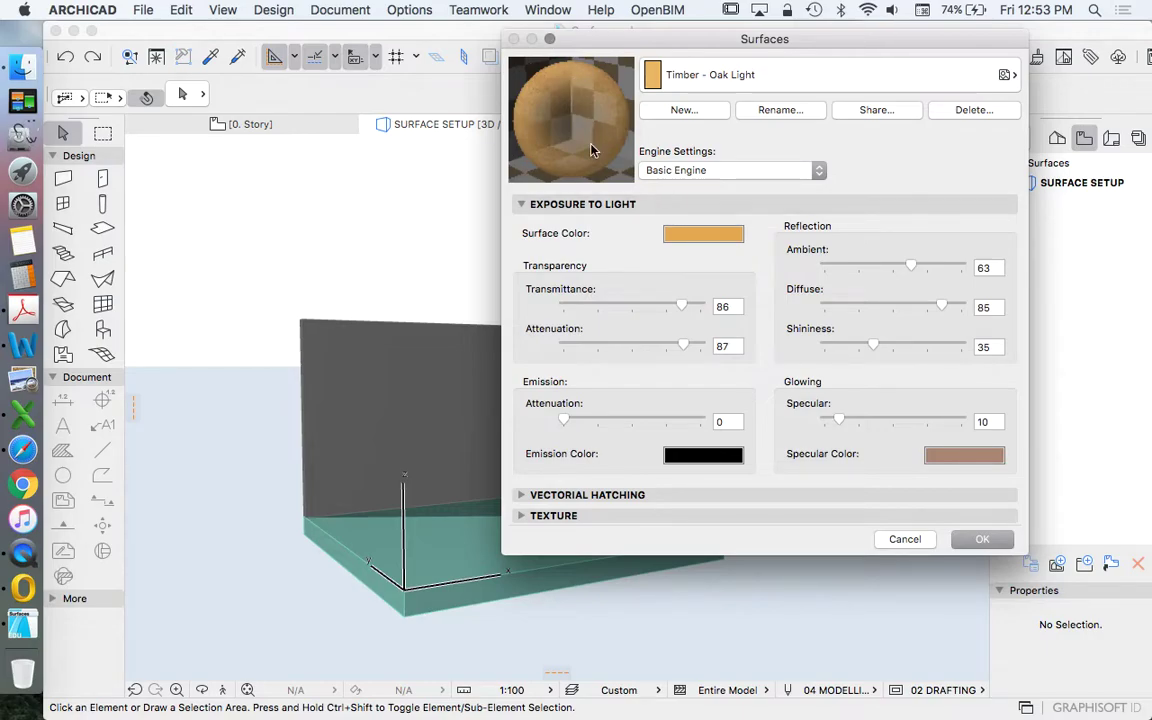
drag(682, 305, 560, 305)
drag(684, 345, 422, 343)
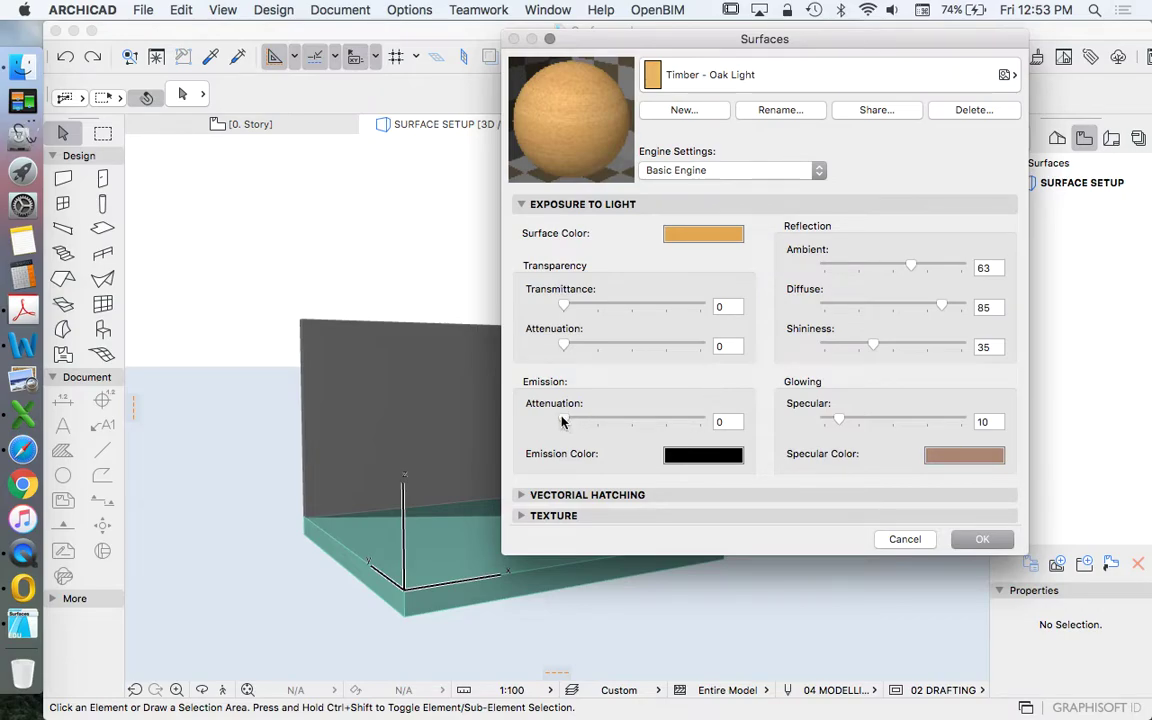
Set the Exposure to Light Emission Attenuation slider to 49.
drag(561, 422, 633, 419)
Try various Ambient and Diffuse values, settling on Diffuse 100 and Ambient 45.
drag(913, 268, 995, 263)
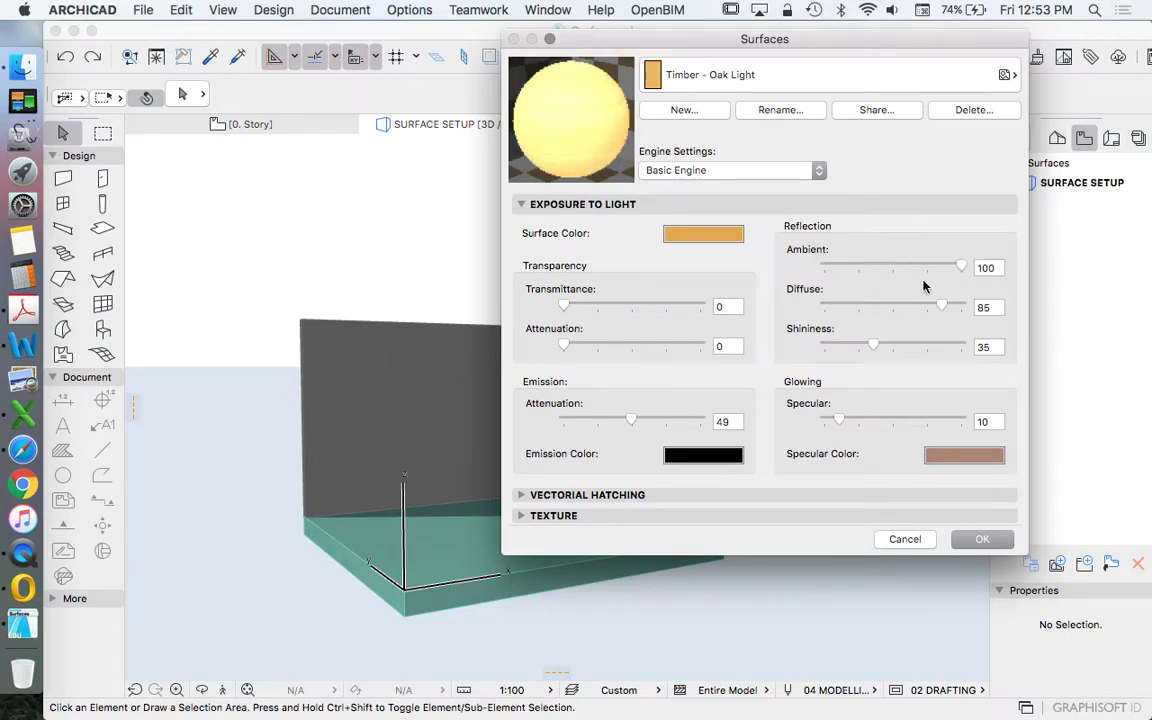
drag(940, 305, 801, 309)
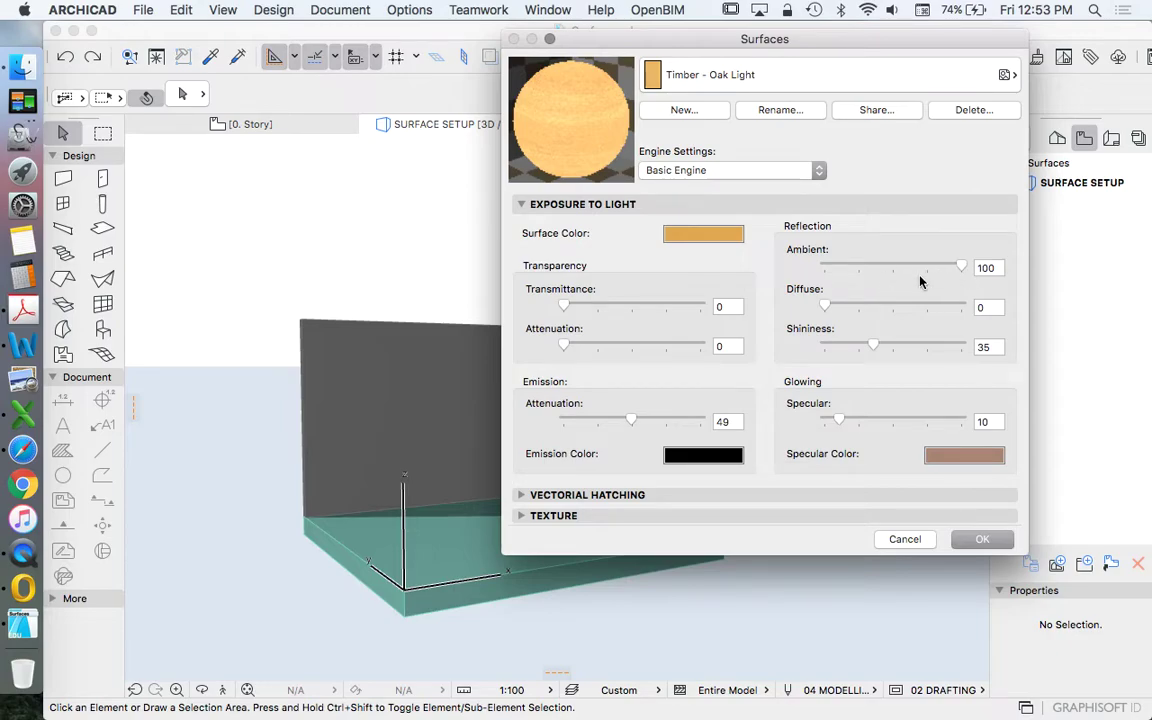
drag(962, 267, 852, 267)
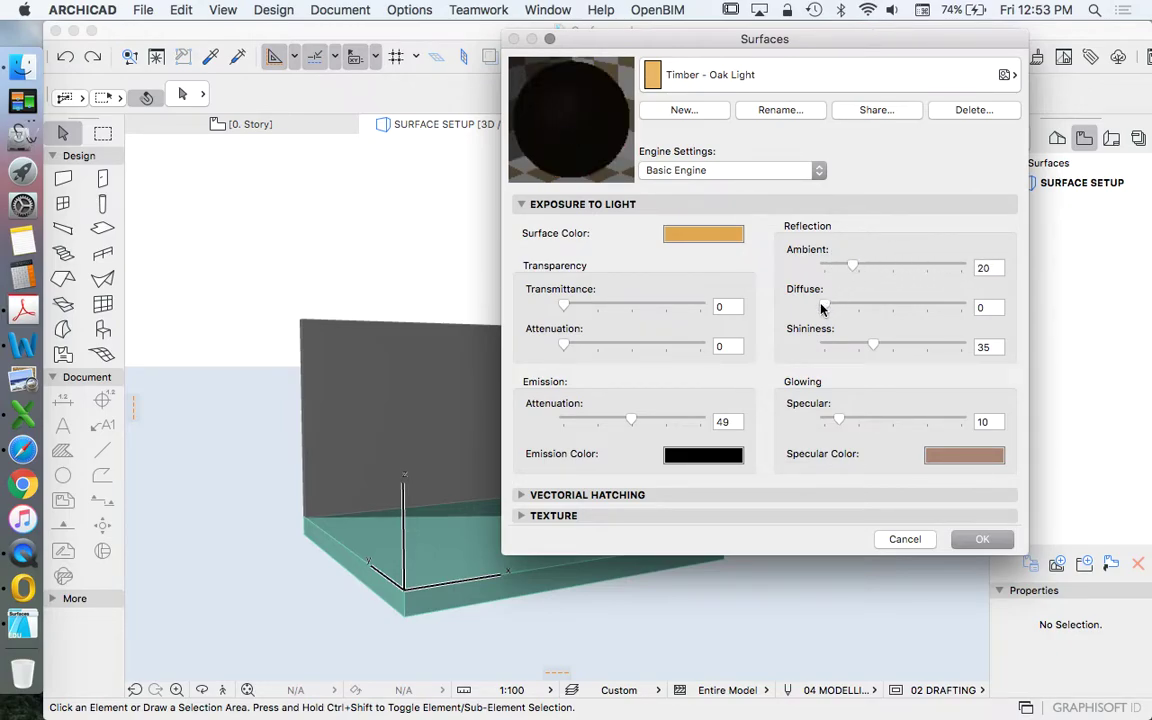
drag(821, 306, 1021, 314)
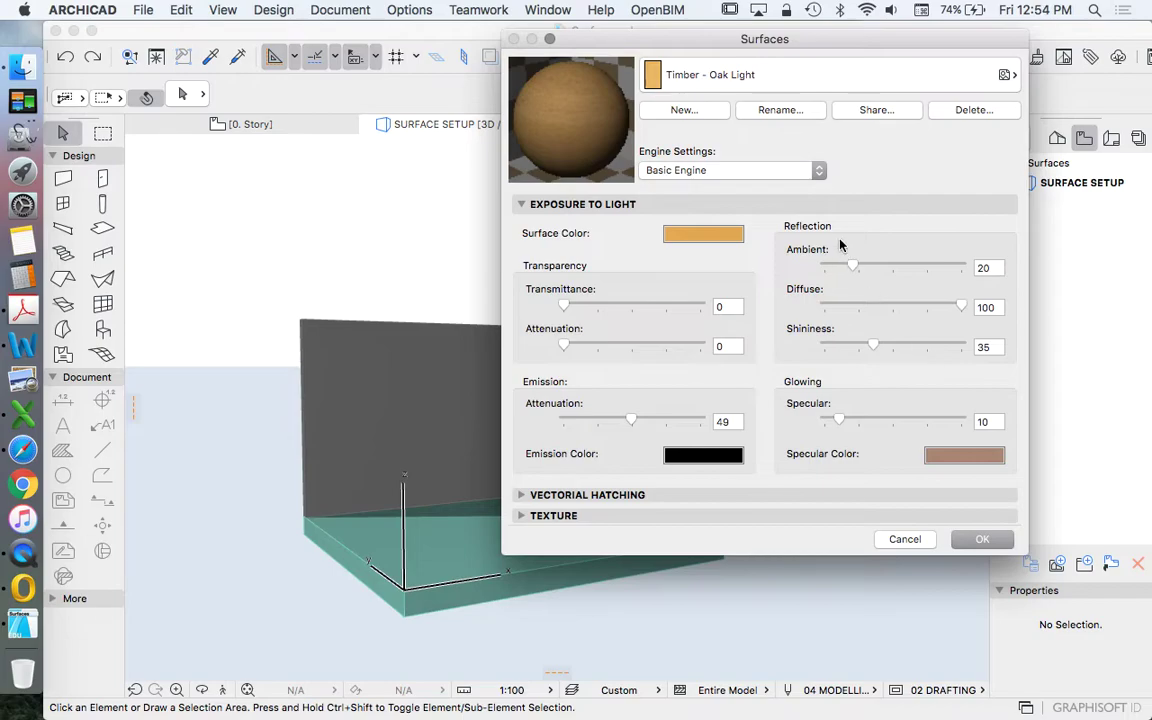
mouse_move(852, 268)
mouse_down()
mouse_move(828, 266)
mouse_move(840, 267)
mouse_up()
drag(849, 266, 885, 268)
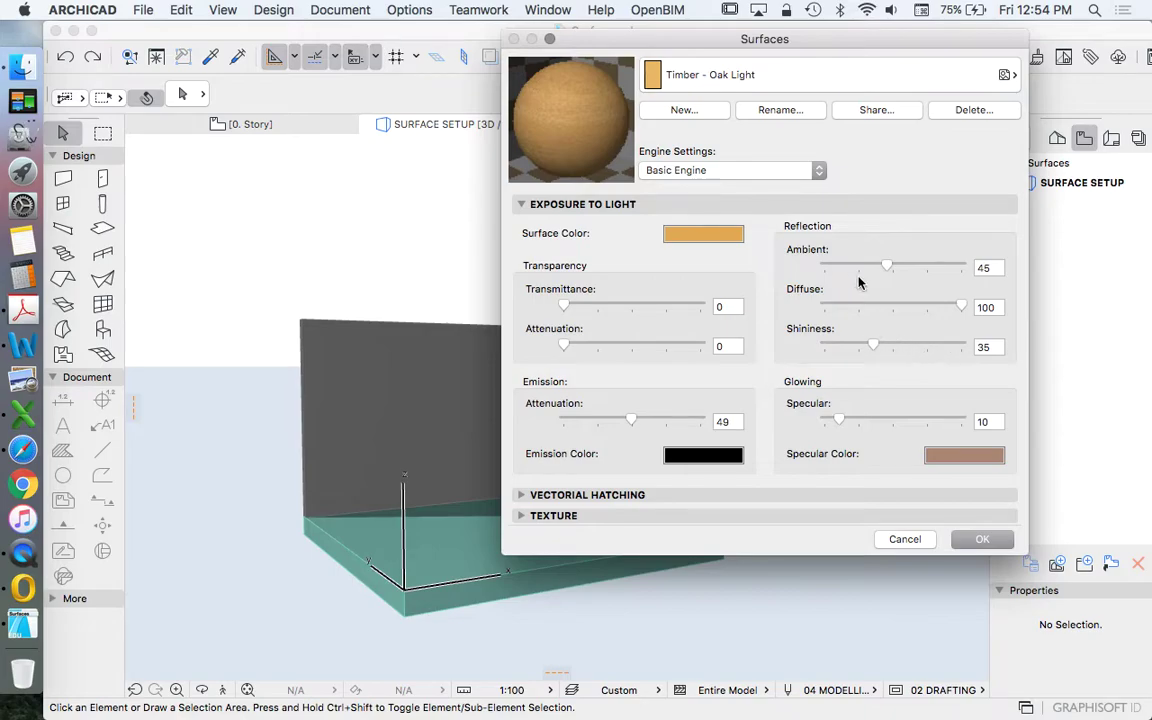
Raise Shininess to 64 and Specular to 74 for a highlight on the sphere.
mouse_move(818, 40)
mouse_down()
mouse_move(915, 347)
mouse_move(1052, 283)
mouse_move(874, 108)
mouse_move(829, 40)
mouse_up()
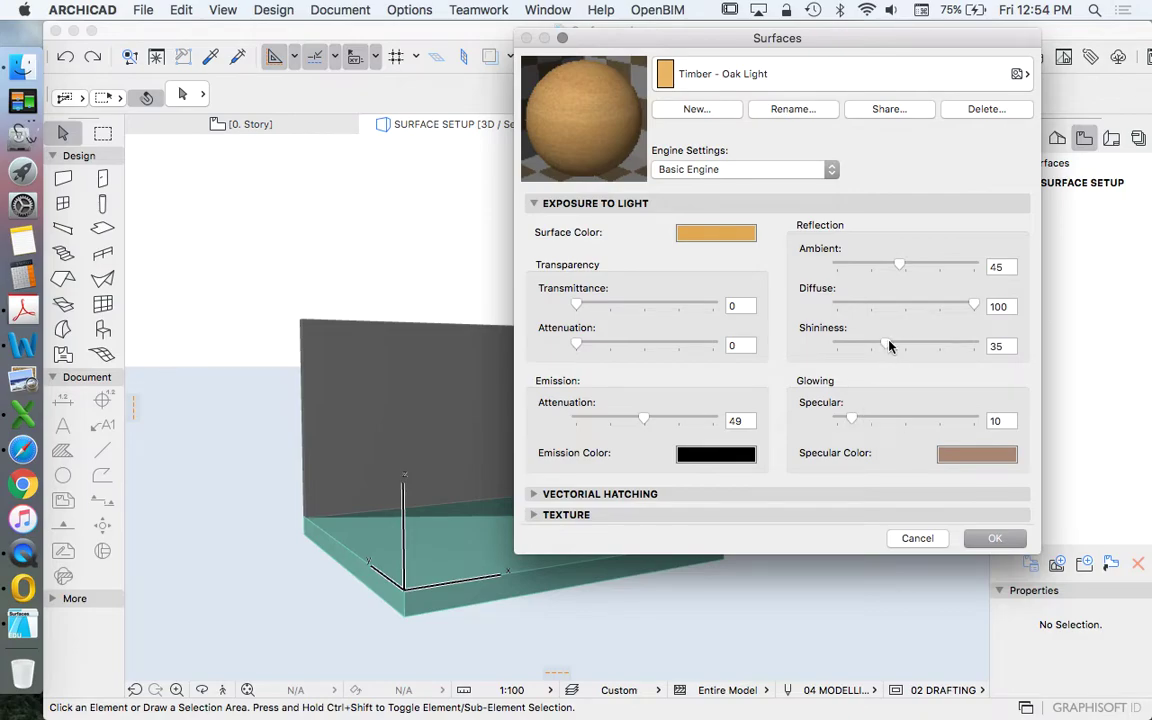
drag(891, 346, 926, 345)
drag(869, 418, 939, 420)
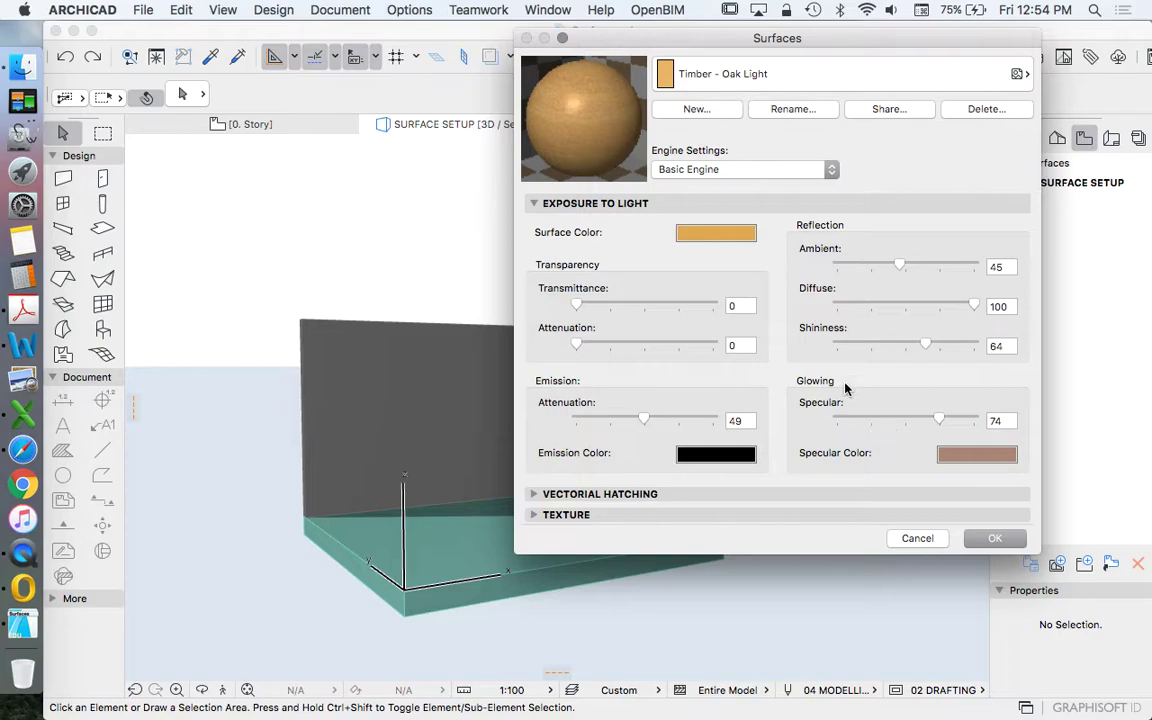
Switch to CineRender by MAXON and update its channels from the Basic settings.
click(660, 169)
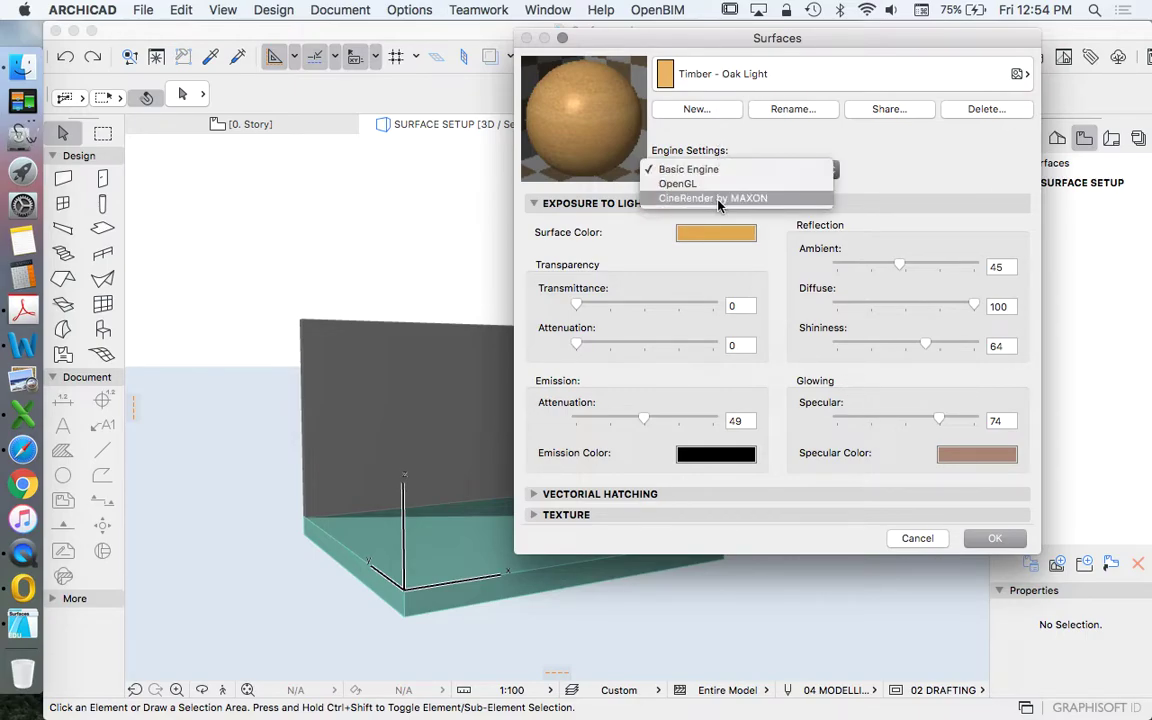
click(722, 199)
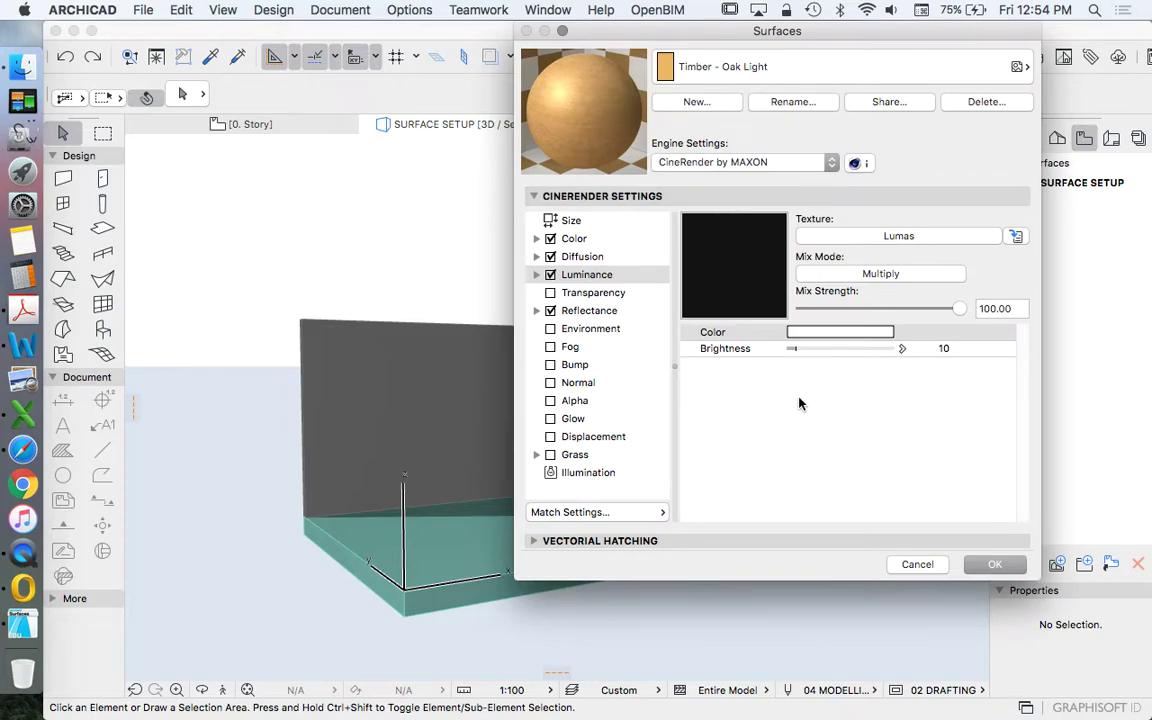
click(625, 513)
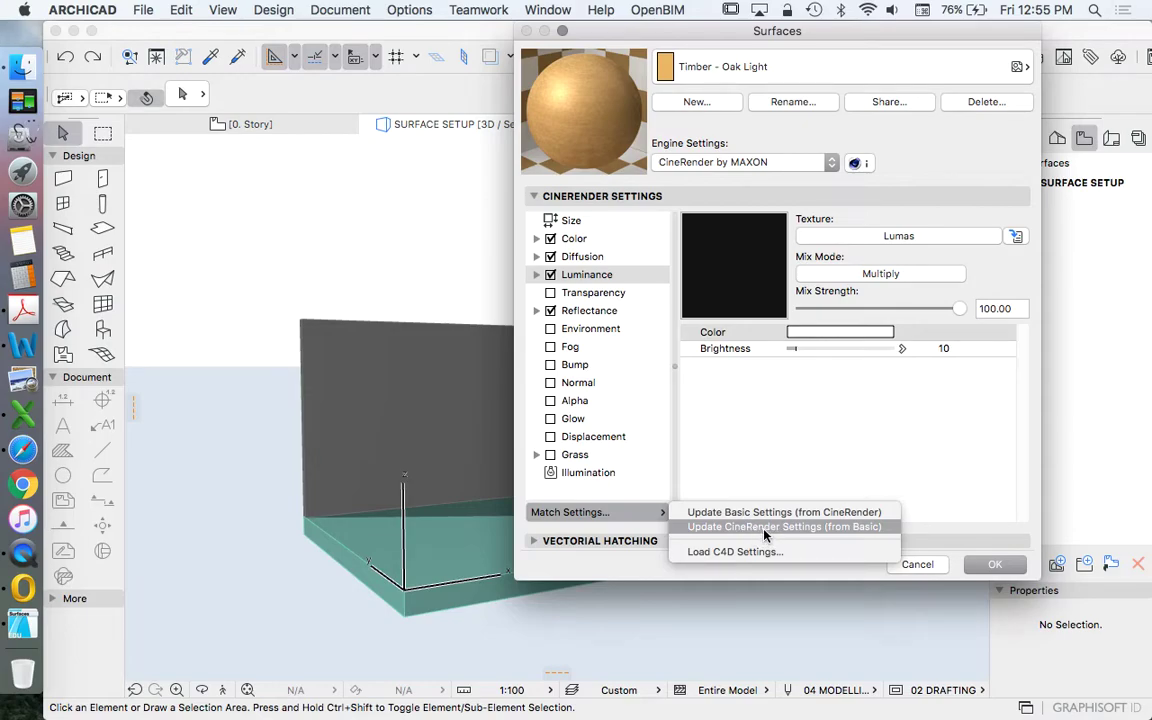
click(845, 528)
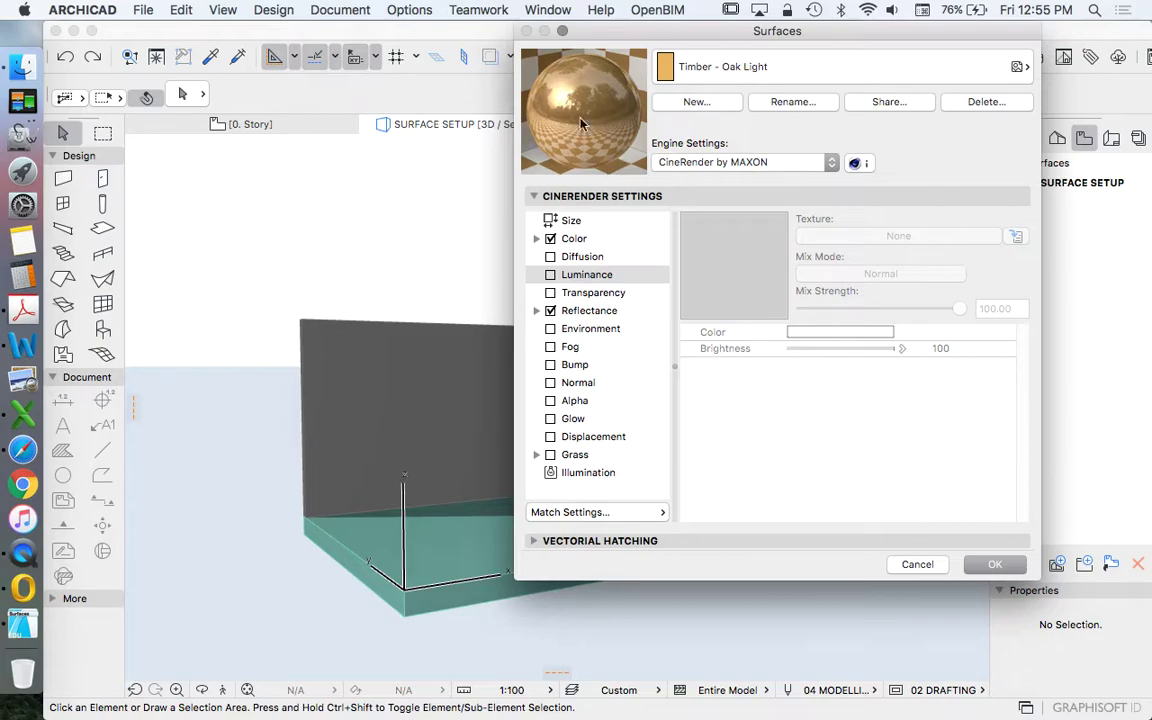
Keep CineRender selected and cancel the Surfaces dialog, discarding the changes.
click(698, 164)
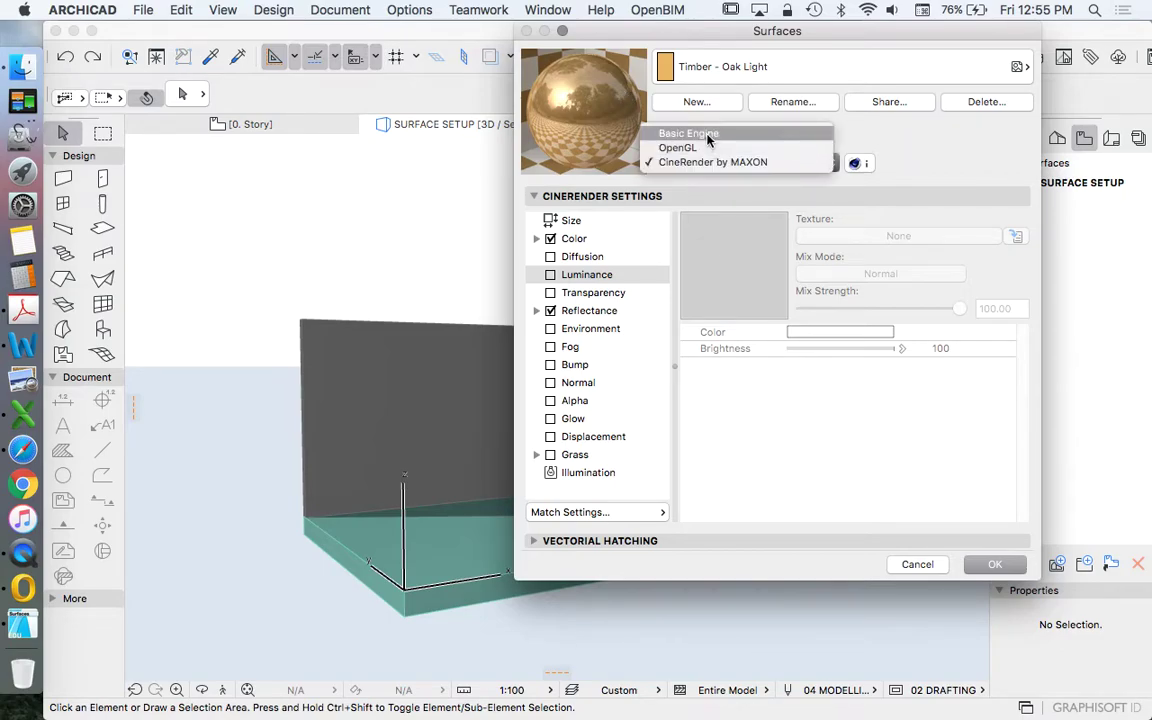
click(955, 160)
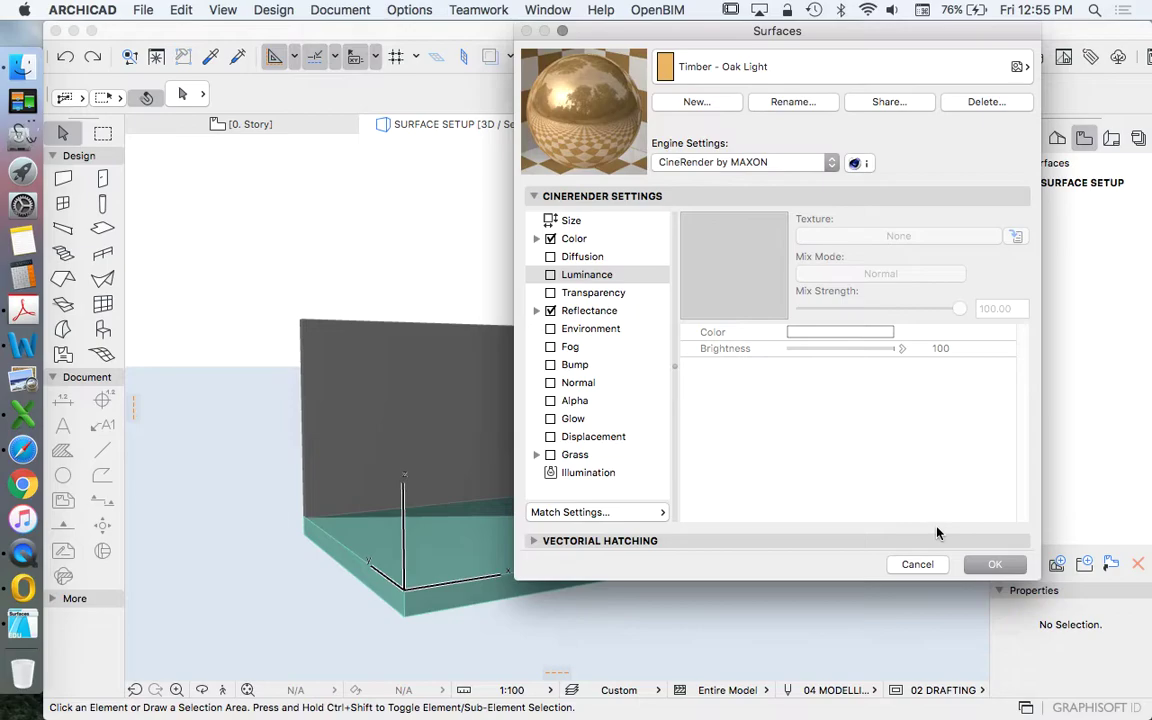
click(915, 565)
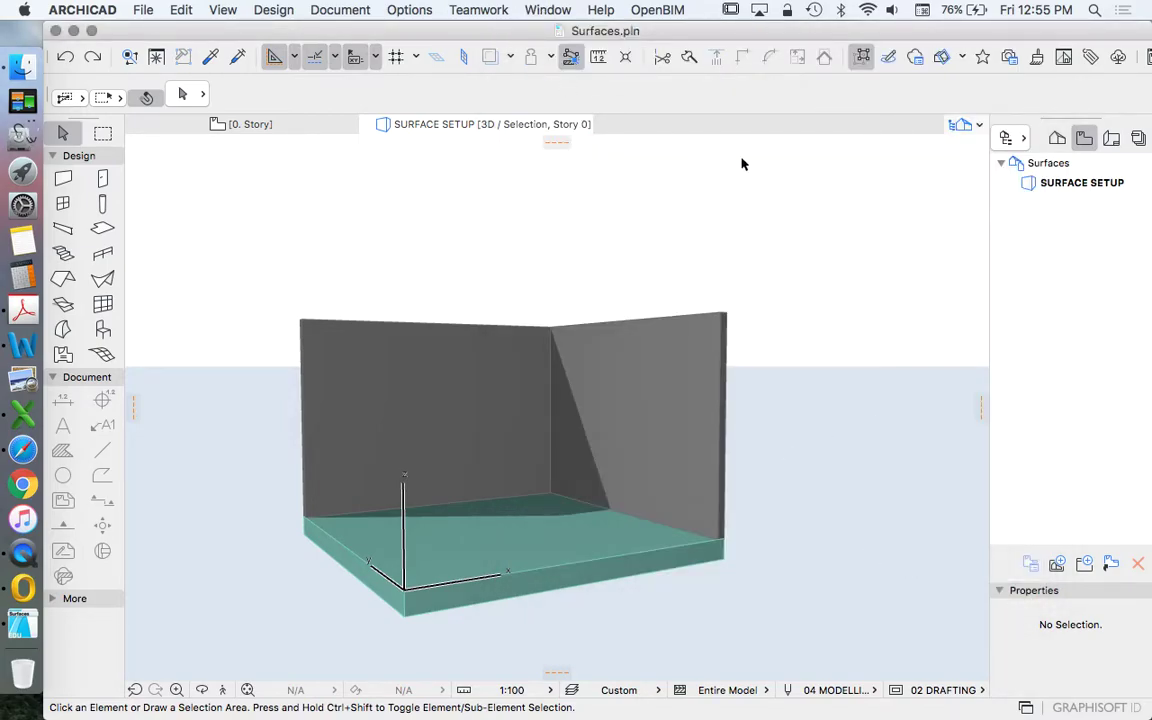
click(201, 689)
drag(497, 430, 501, 363)
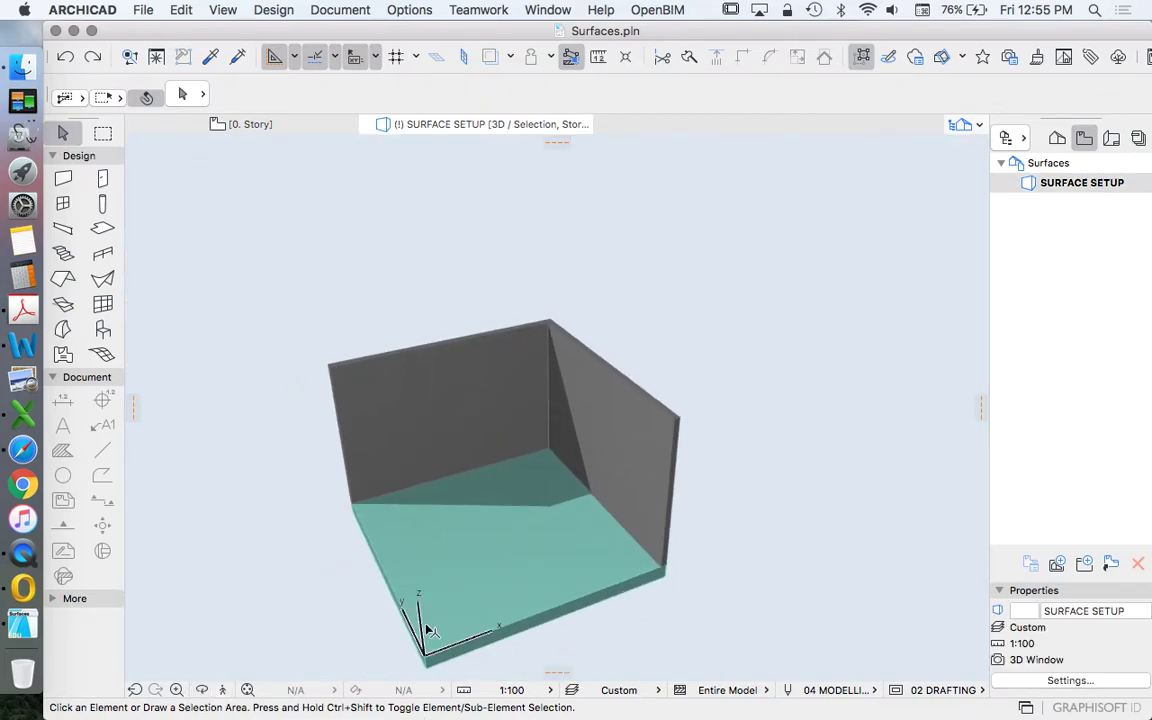
click(445, 352)
click(625, 386)
click(537, 543)
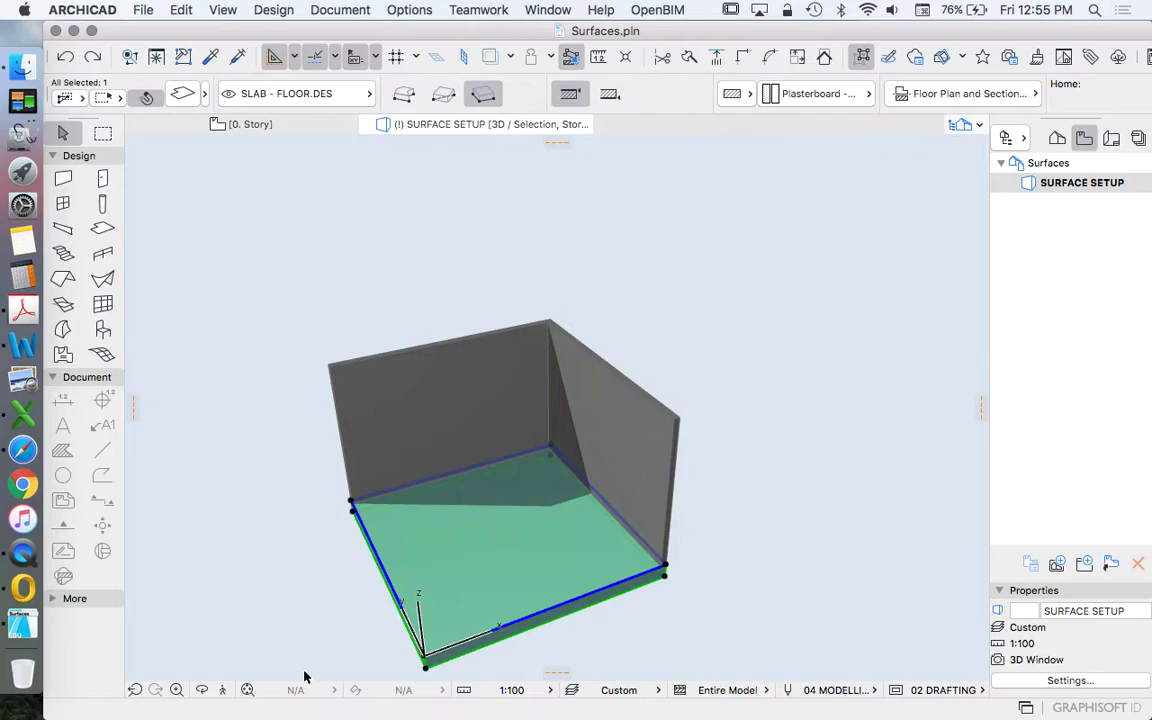
key(Escape)
drag(422, 539, 342, 481)
drag(483, 507, 507, 501)
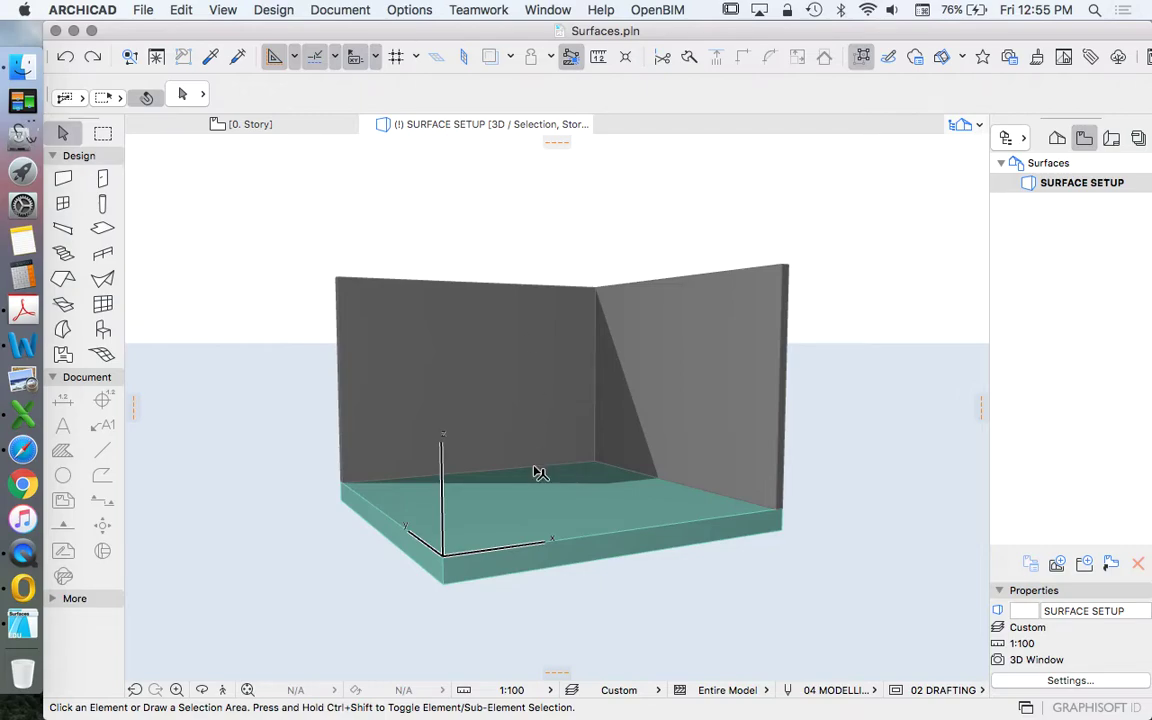
click(603, 530)
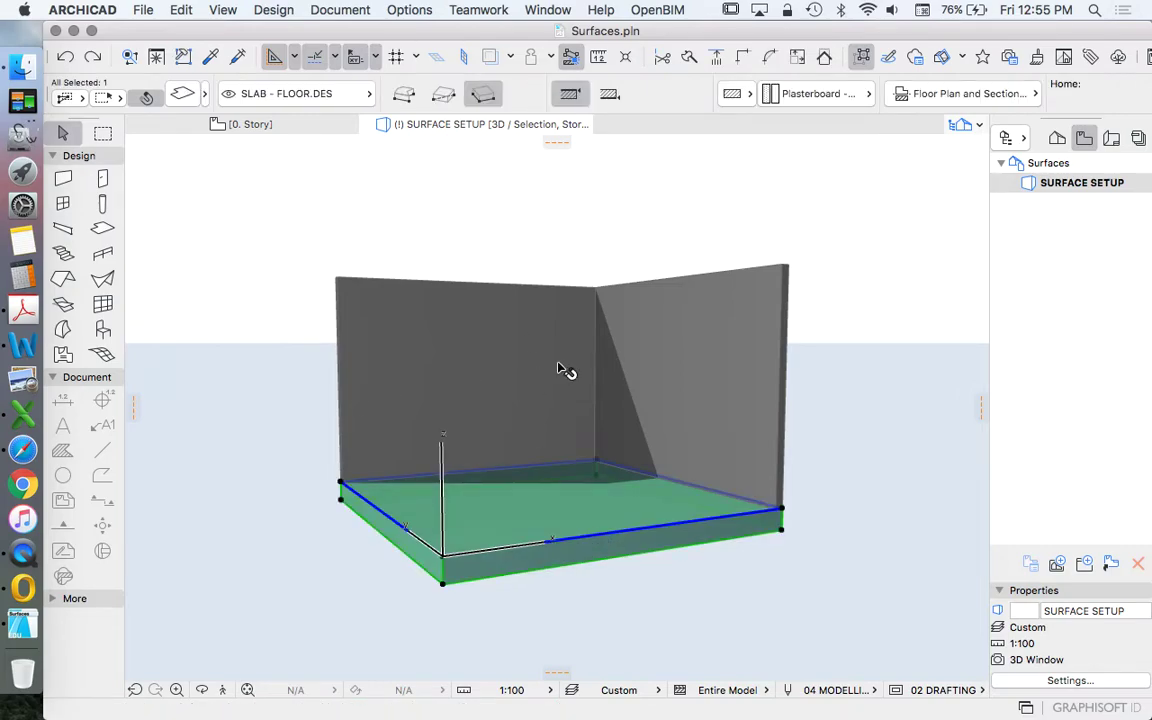
click(443, 345)
click(683, 362)
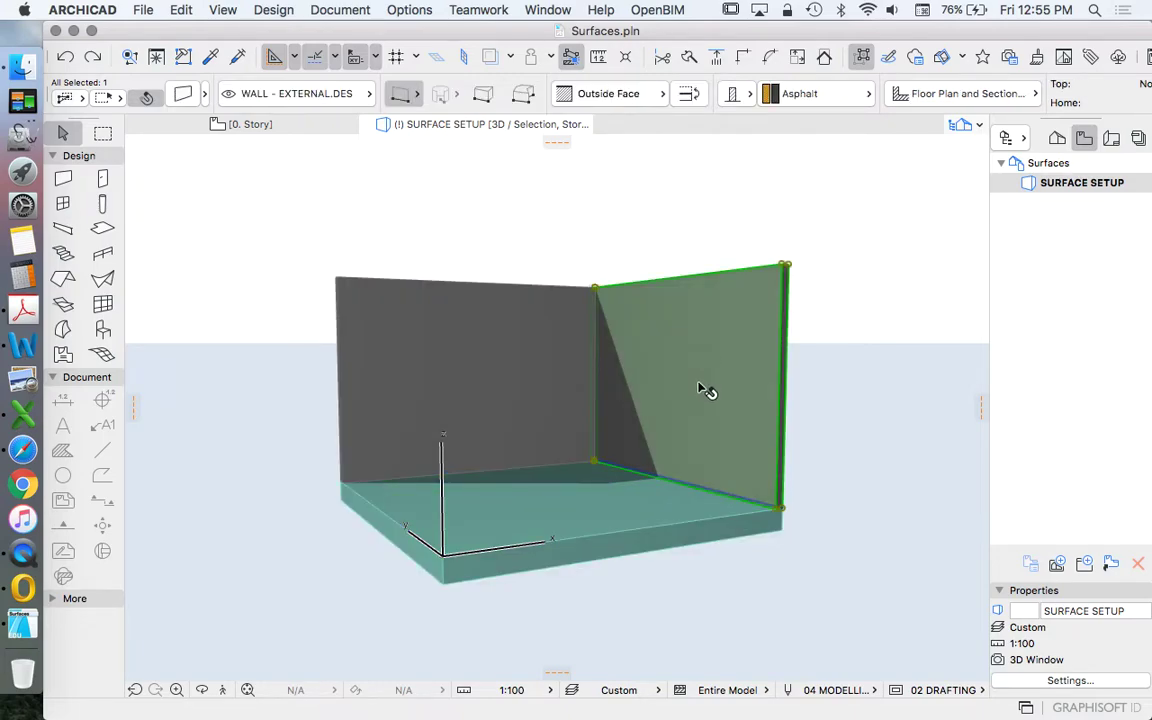
click(181, 95)
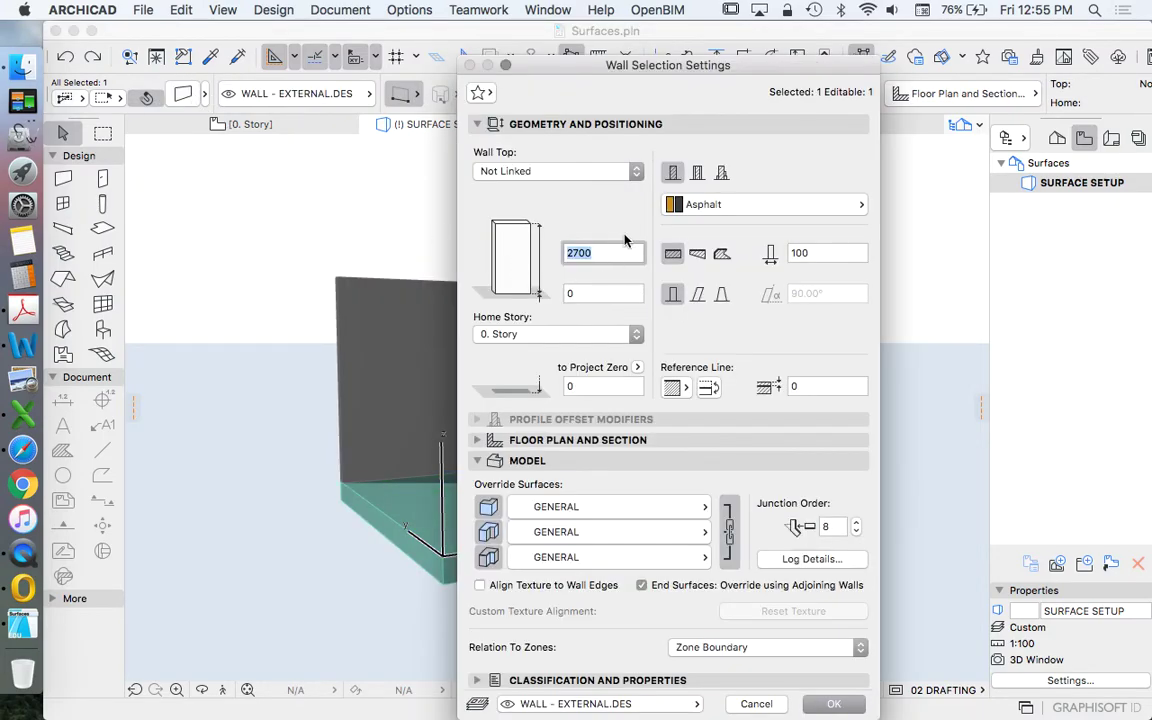
click(833, 704)
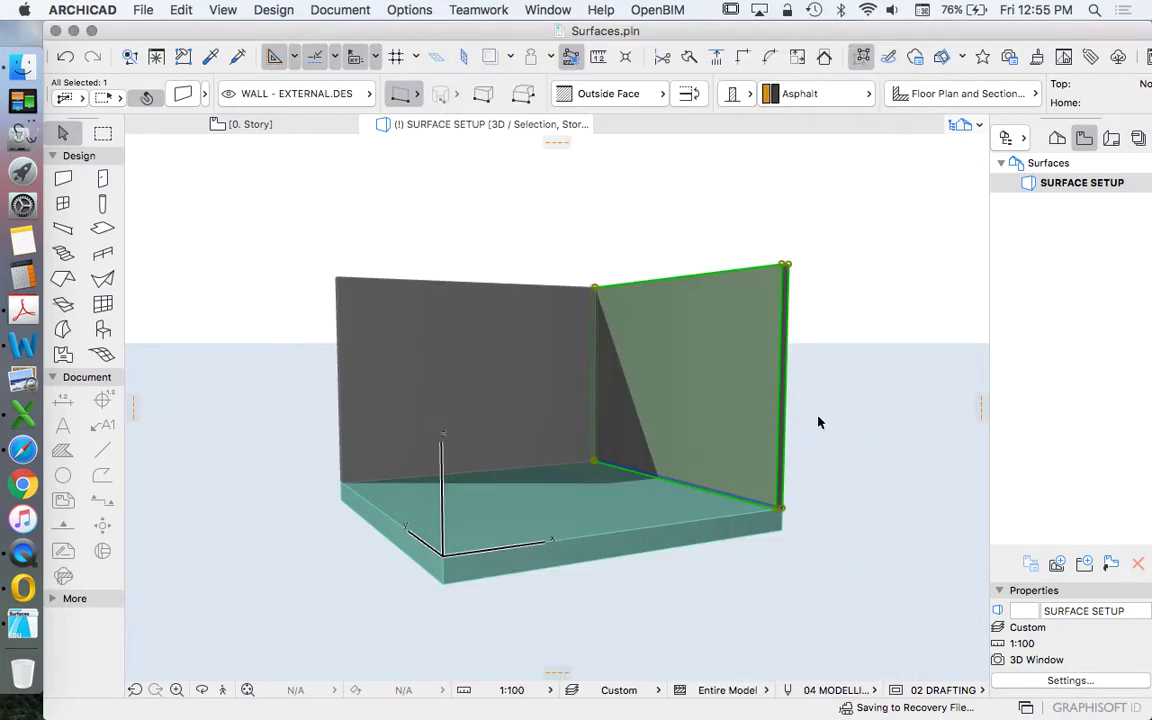
click(818, 419)
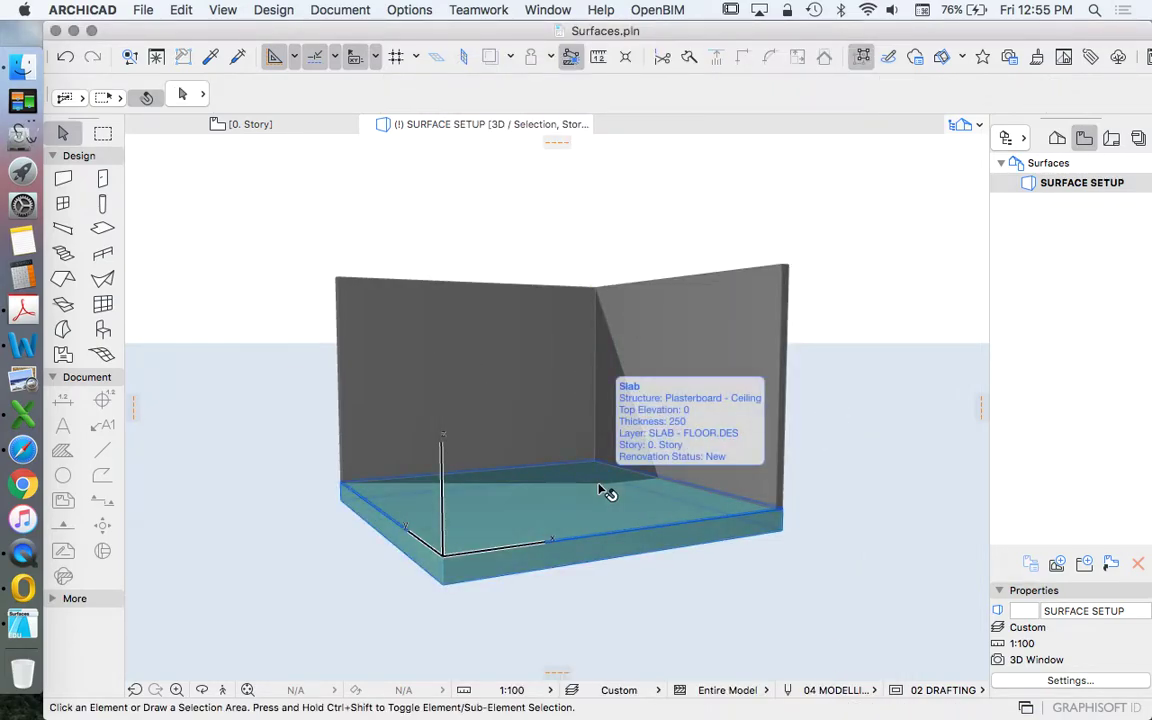
scroll(504, 360, up, 2)
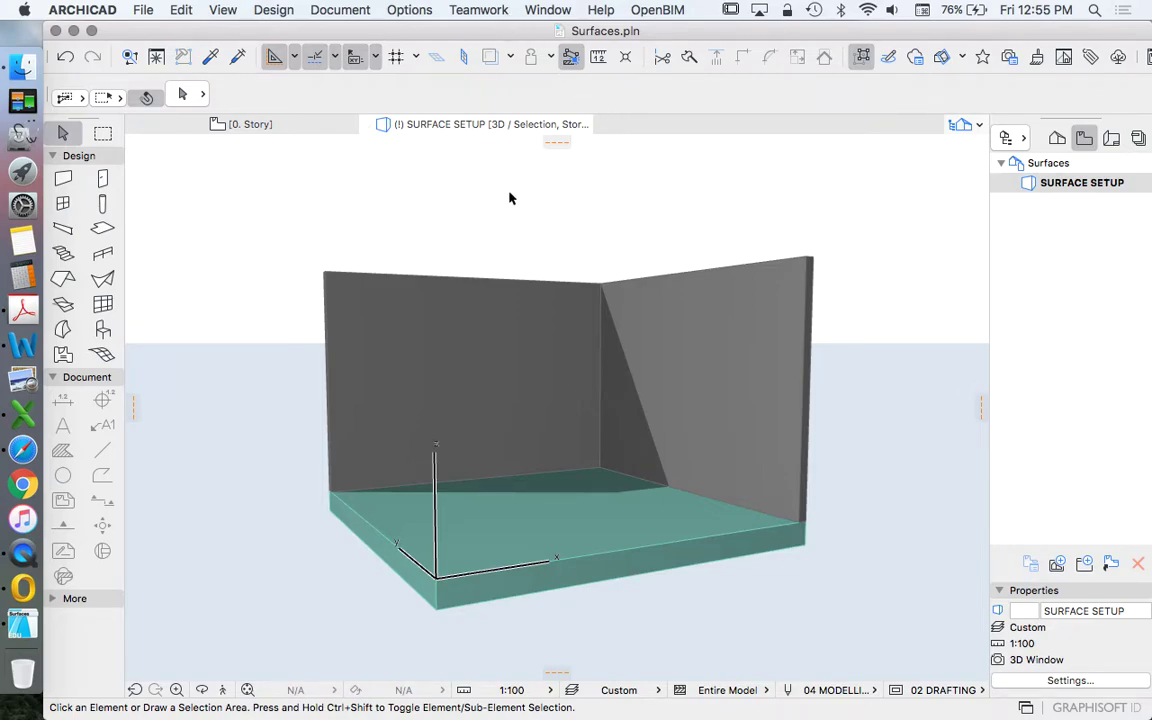
click(405, 10)
Reopen Surfaces, set Timber - Oak Light to Basic Engine and expand Vectorial Hatching.
mouse_move(470, 31)
click(689, 119)
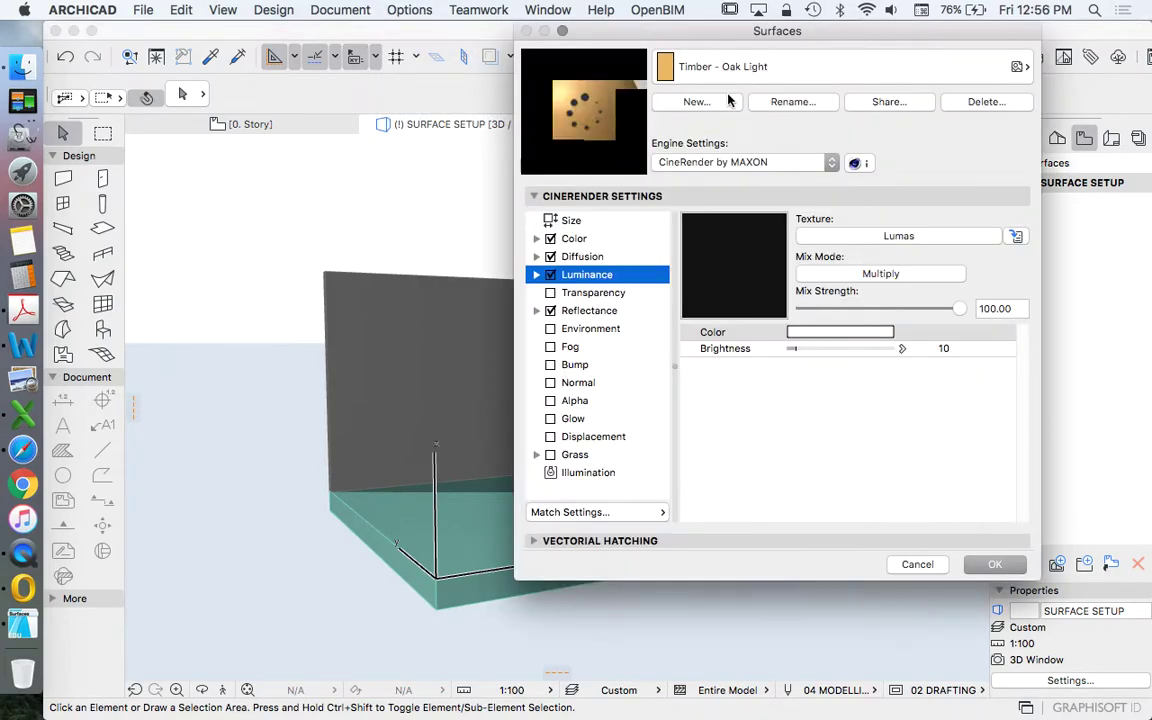
click(742, 162)
click(690, 121)
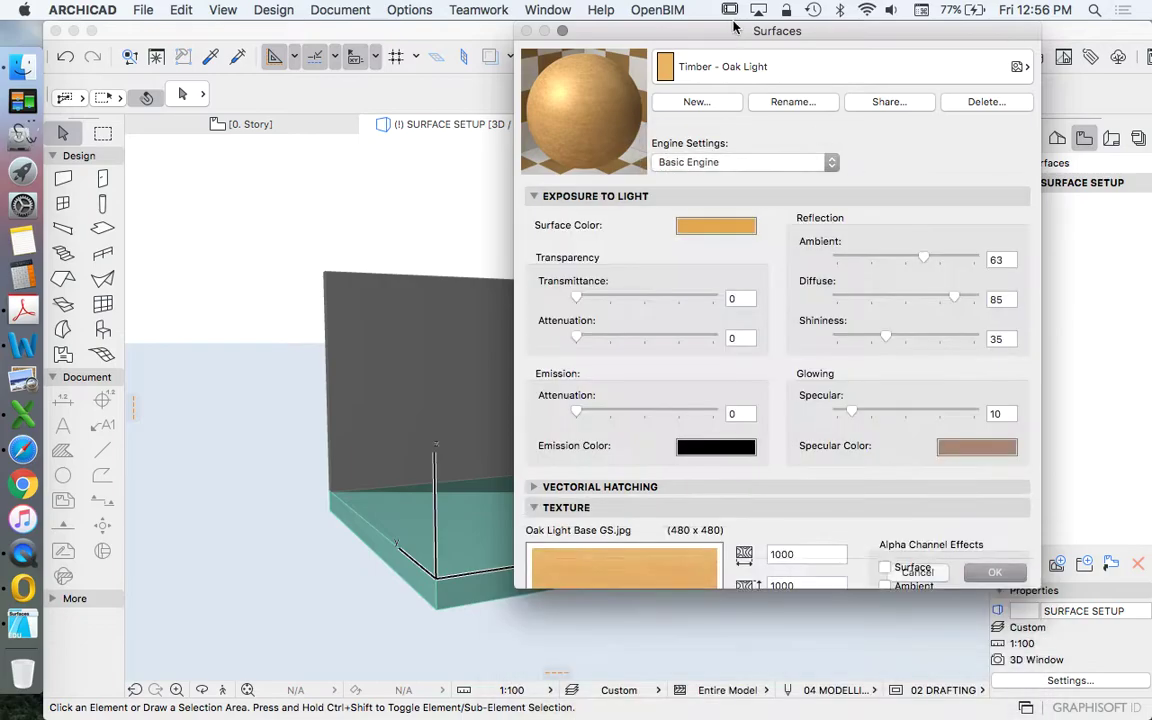
drag(707, 38, 659, 33)
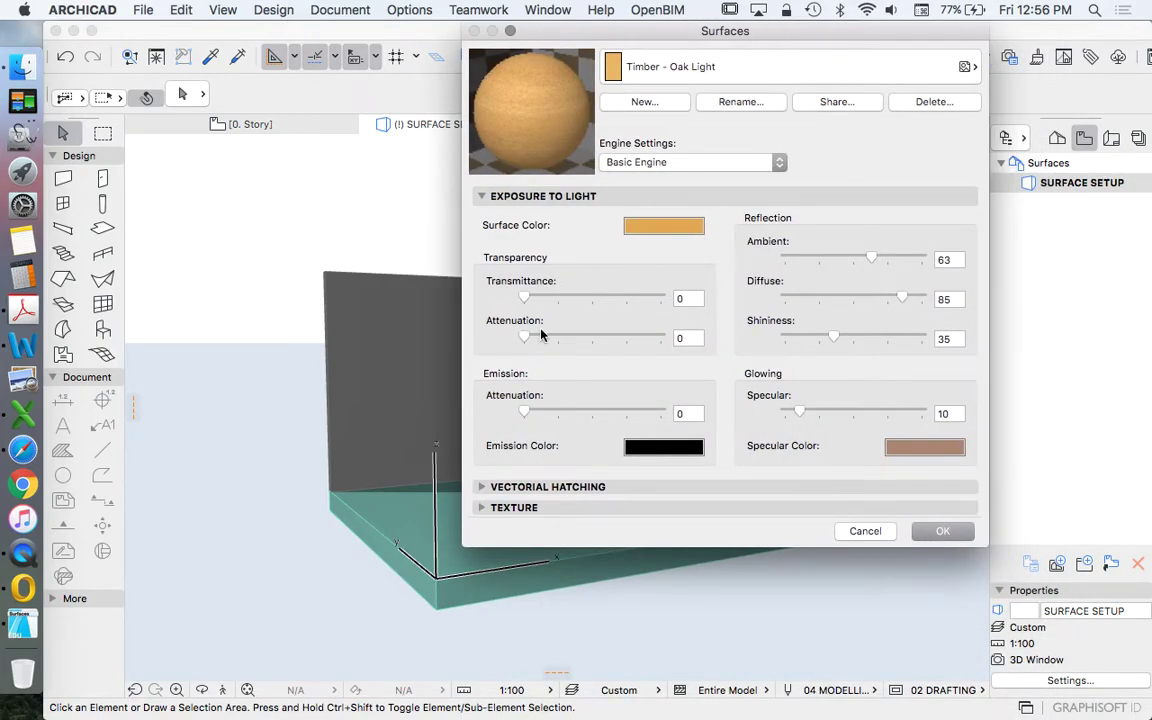
click(550, 487)
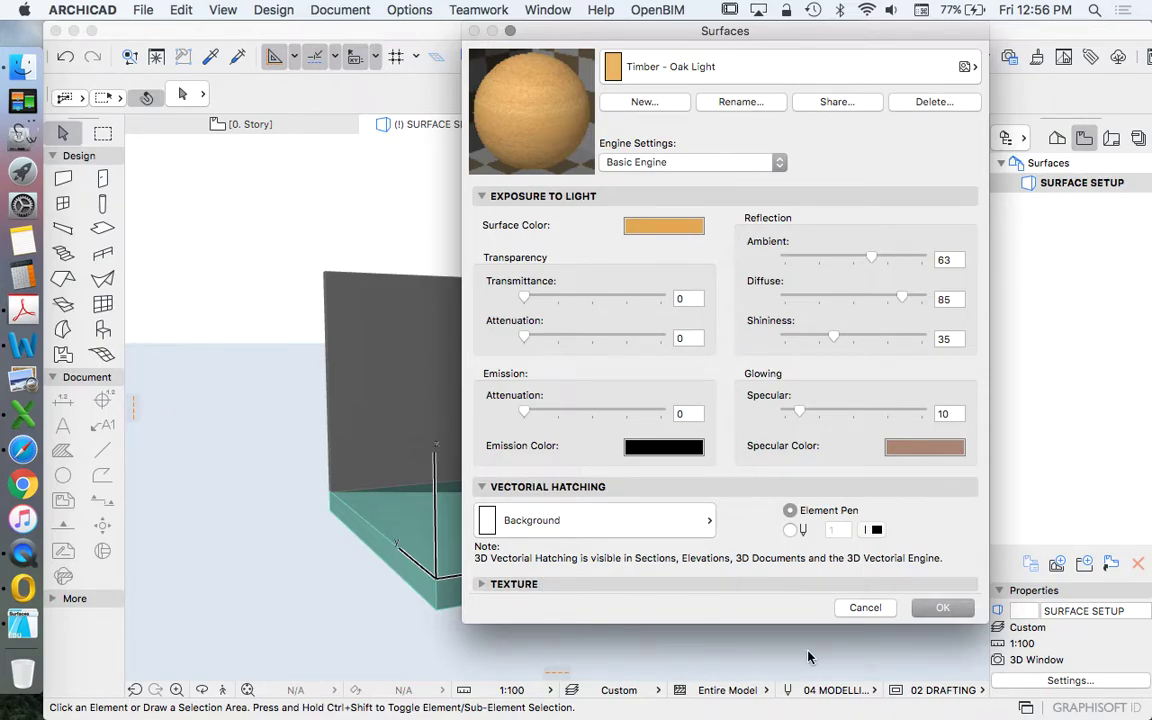
Expand the Texture section with Oak Light Base GS.jpg and stretch the dialog taller.
click(486, 584)
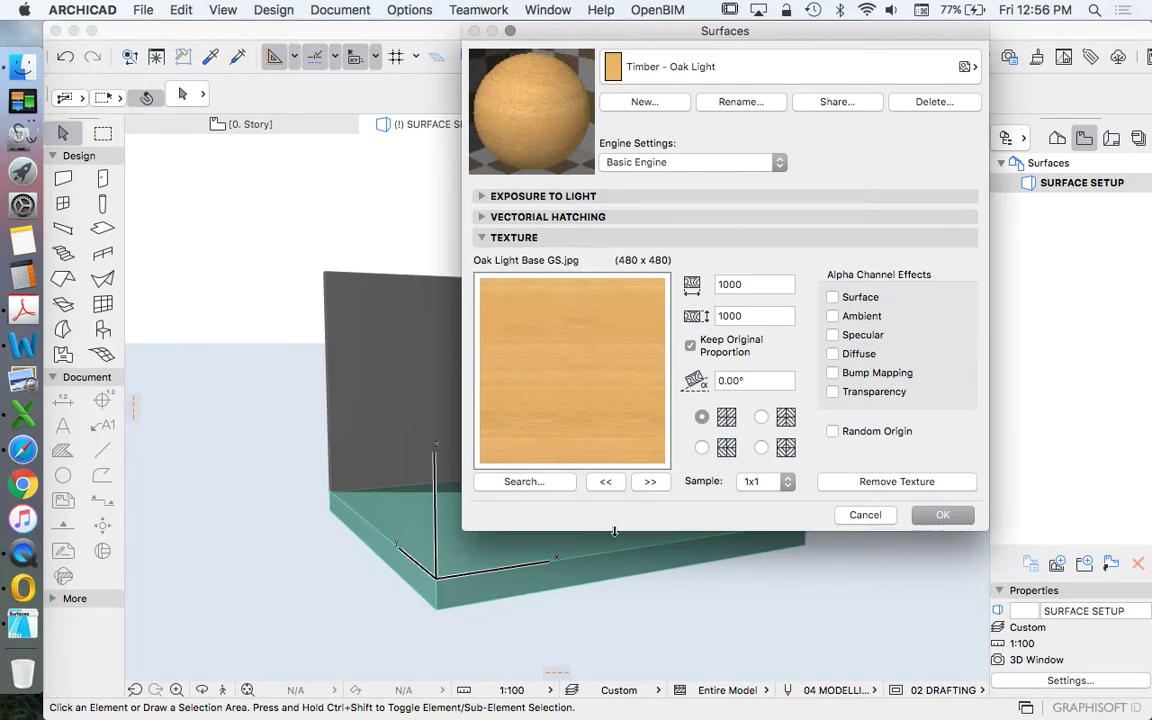
drag(800, 533, 812, 660)
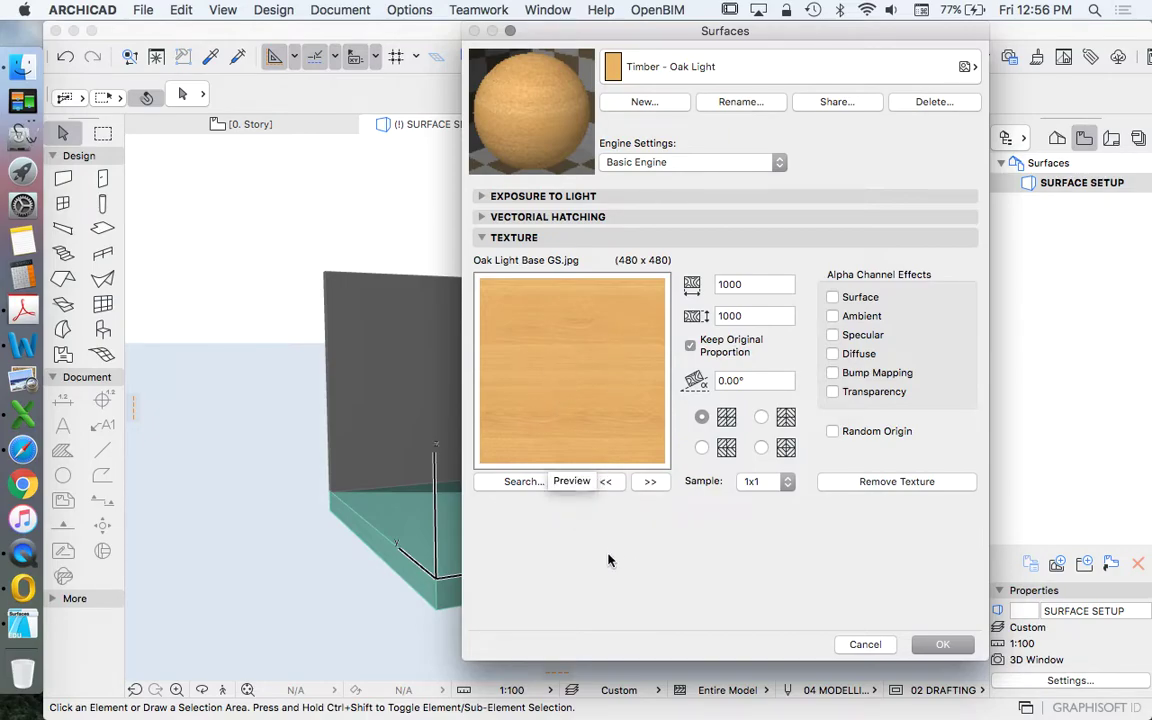
In the model textures folder, open OSB.jpg, widen its window, then close it.
click(22, 64)
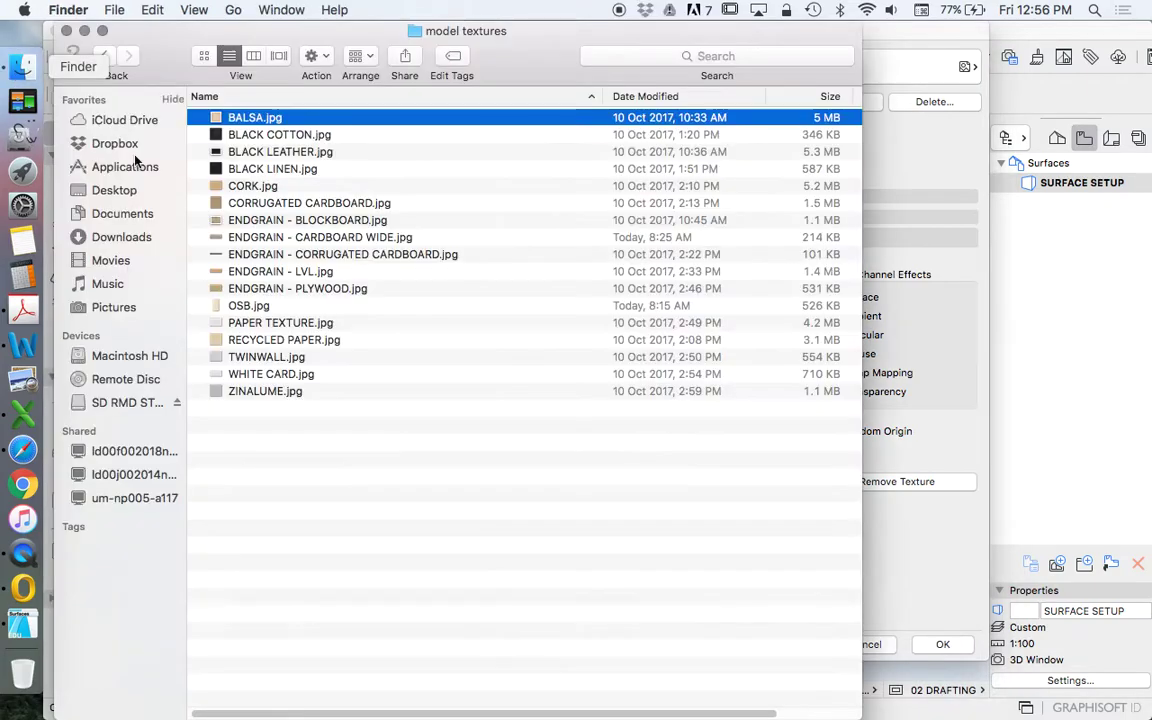
click(260, 134)
click(295, 256)
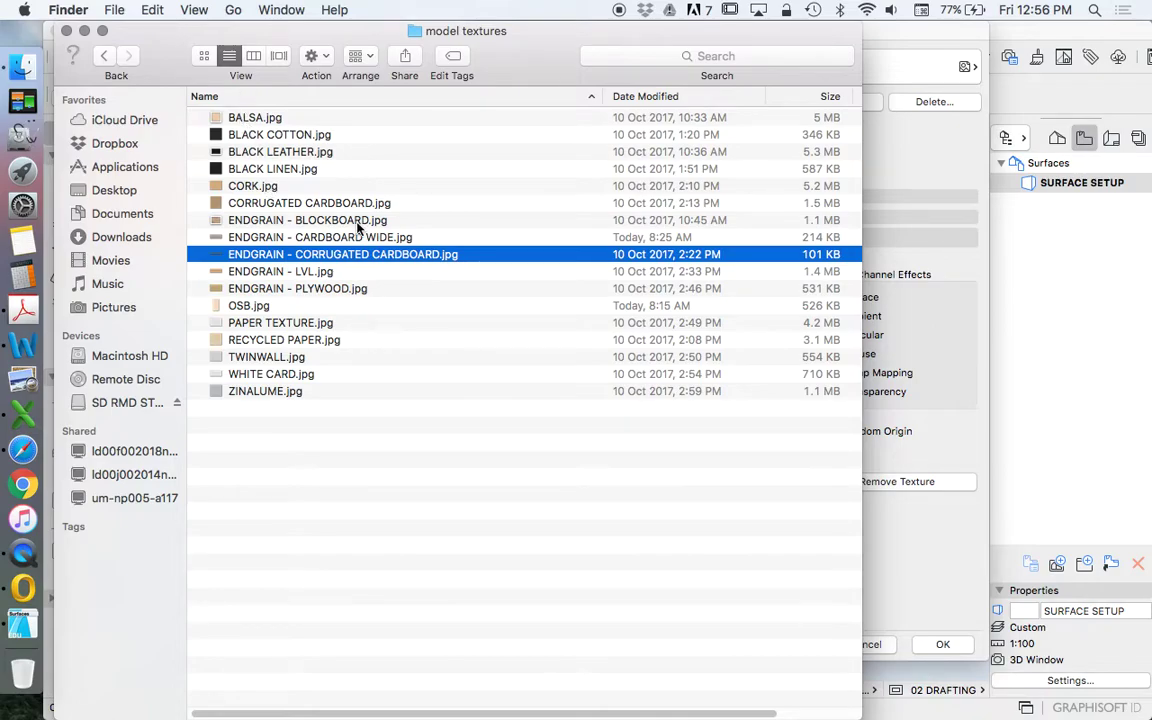
double_click(233, 306)
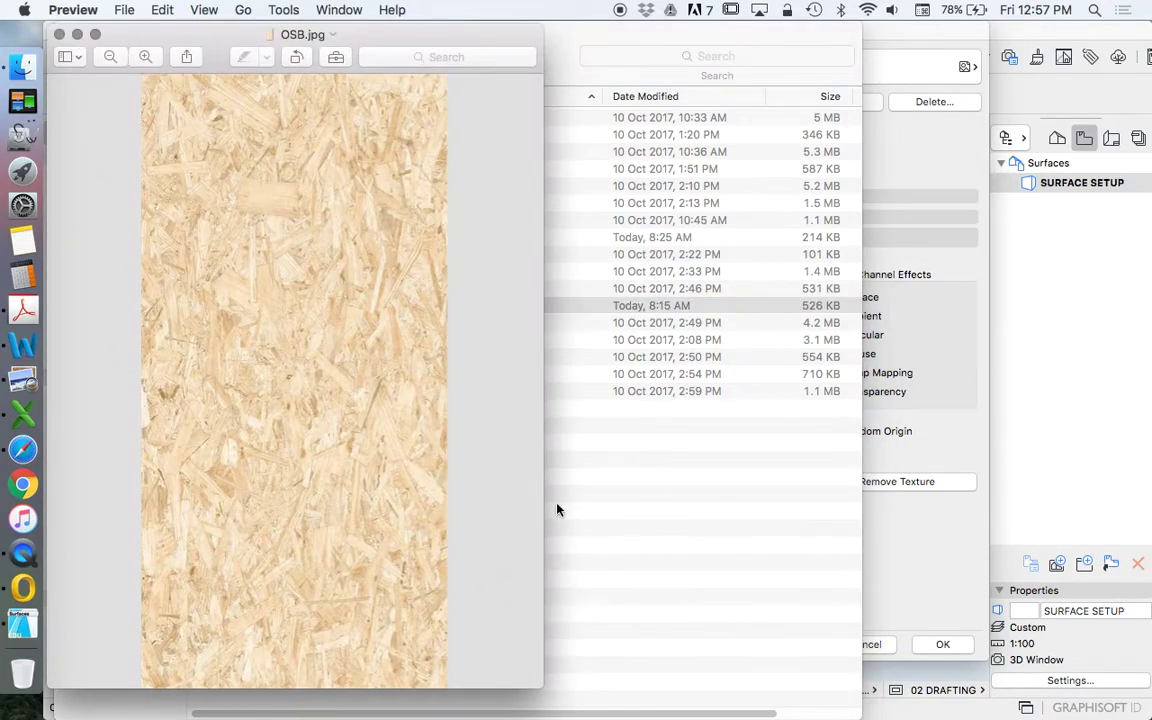
drag(540, 505, 964, 496)
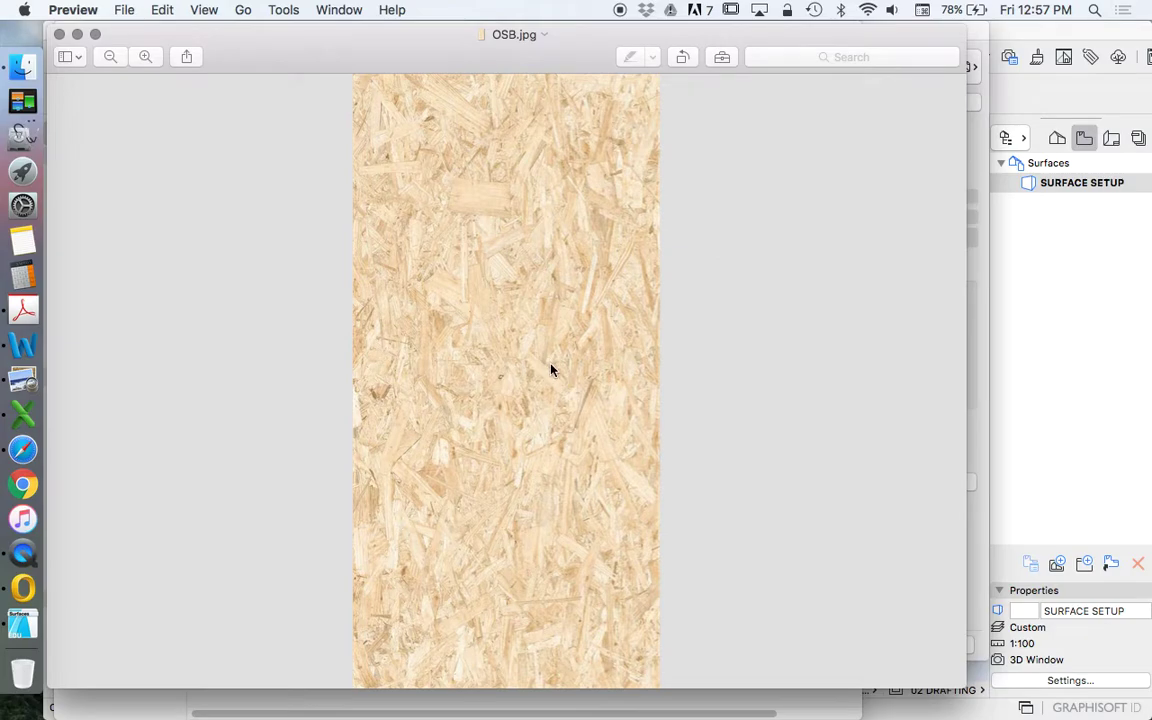
click(59, 35)
Widen the folder window to show the Kind column and select ENDGRAIN - CORRUGATED CARDBOARD.jpg.
click(612, 442)
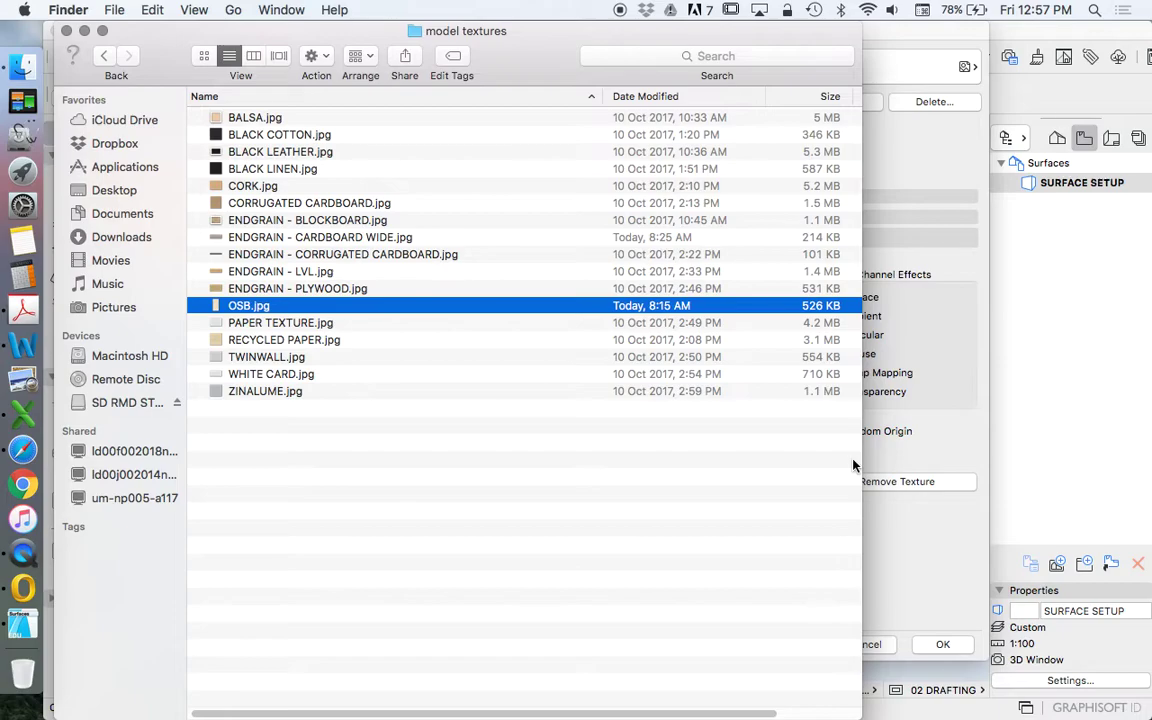
drag(862, 465, 922, 468)
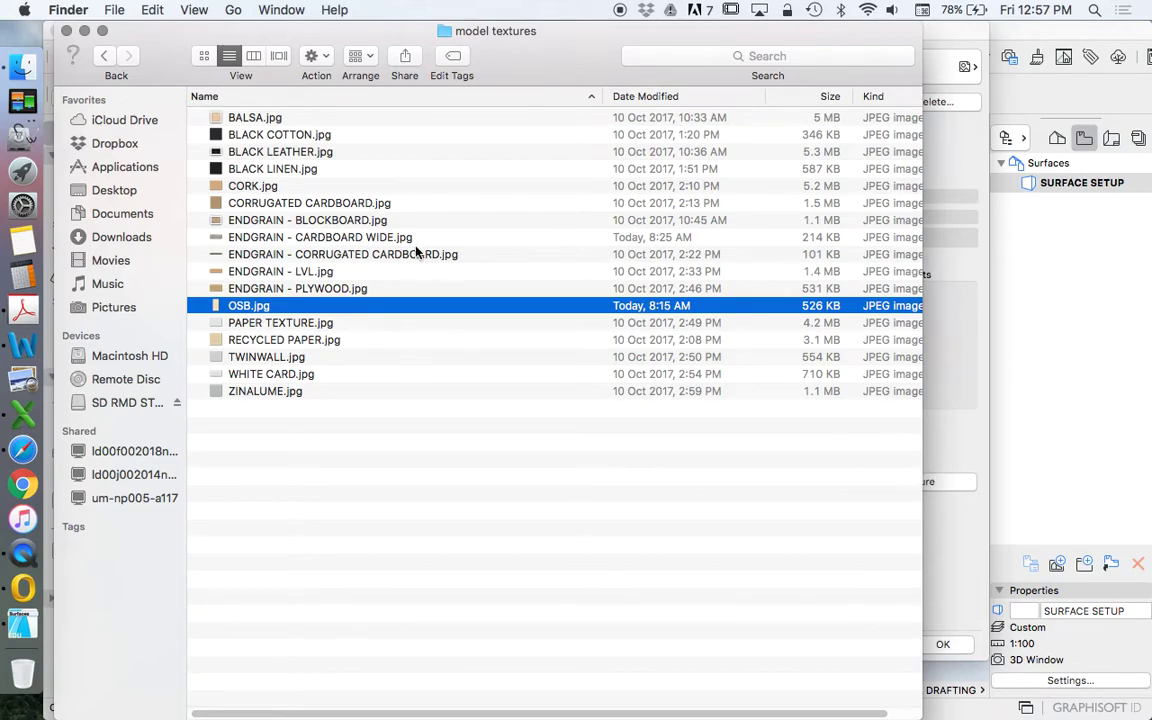
click(388, 254)
Open the cardboard JPEG in Preview, enlarge the window and zoom in three times.
right_click(384, 254)
mouse_move(430, 270)
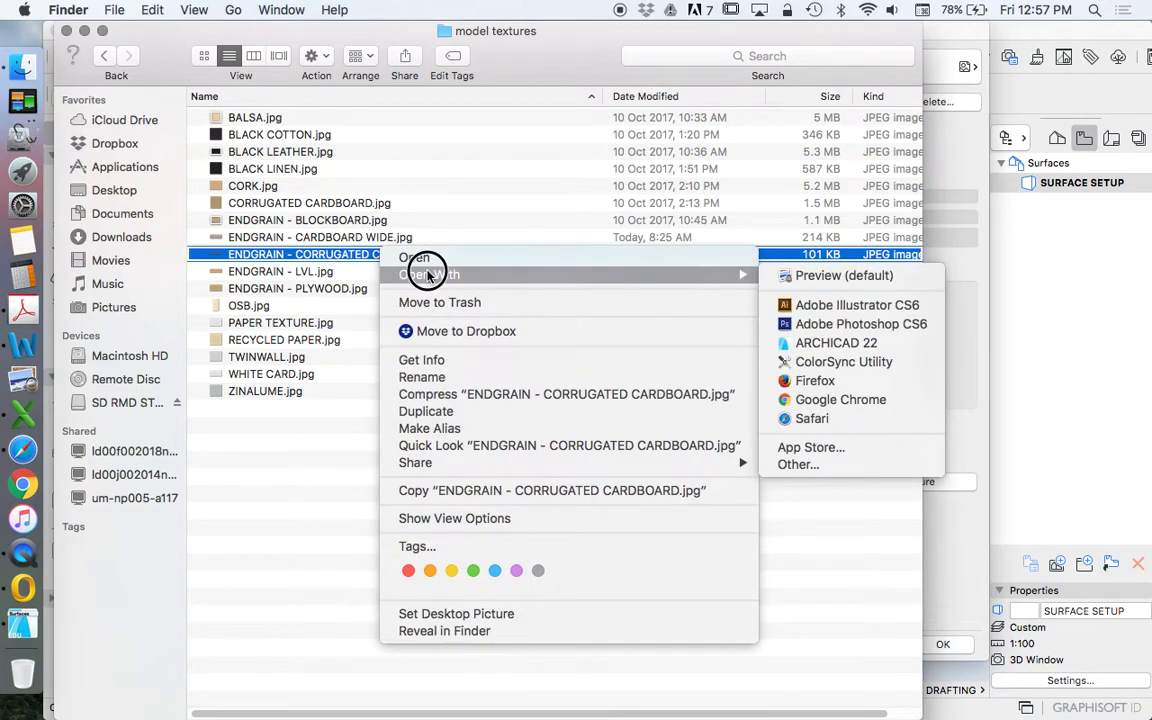
click(785, 275)
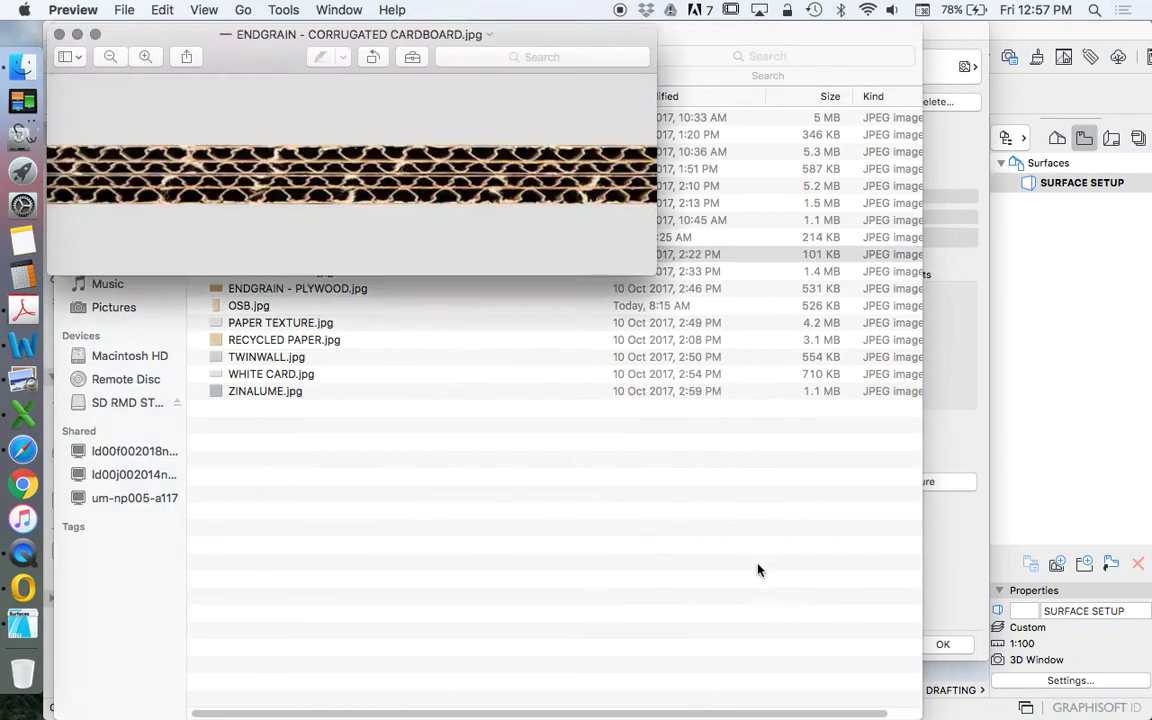
drag(657, 276, 1020, 537)
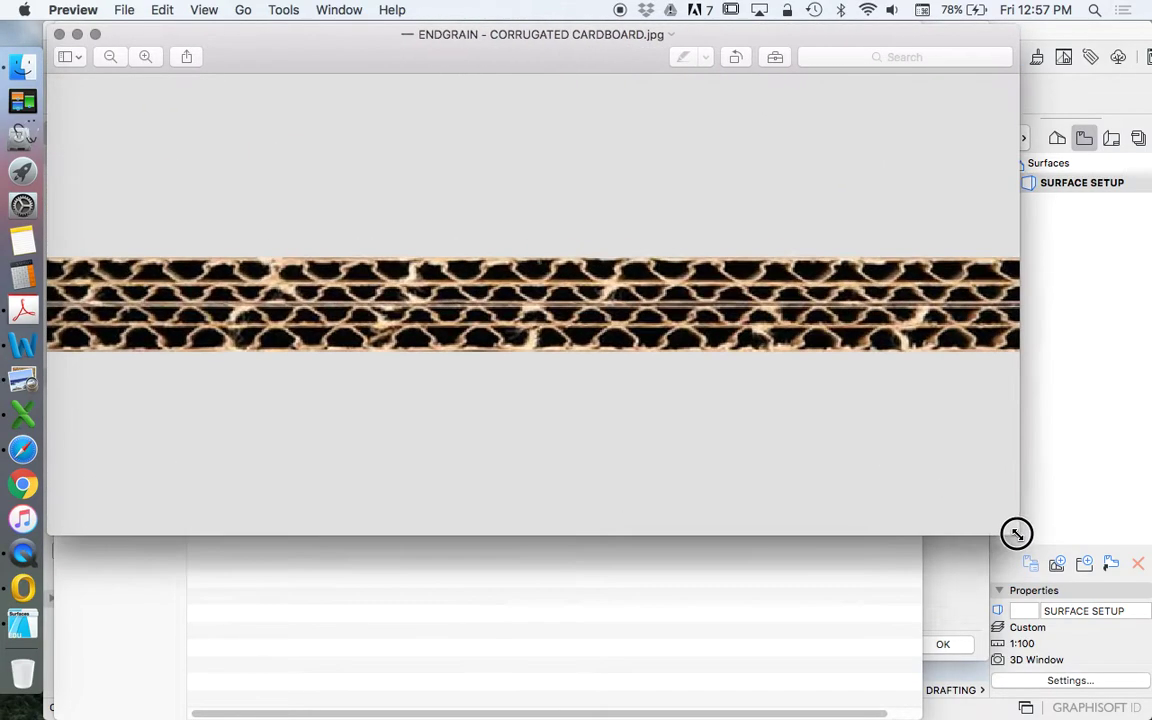
click(143, 57)
click(143, 57)
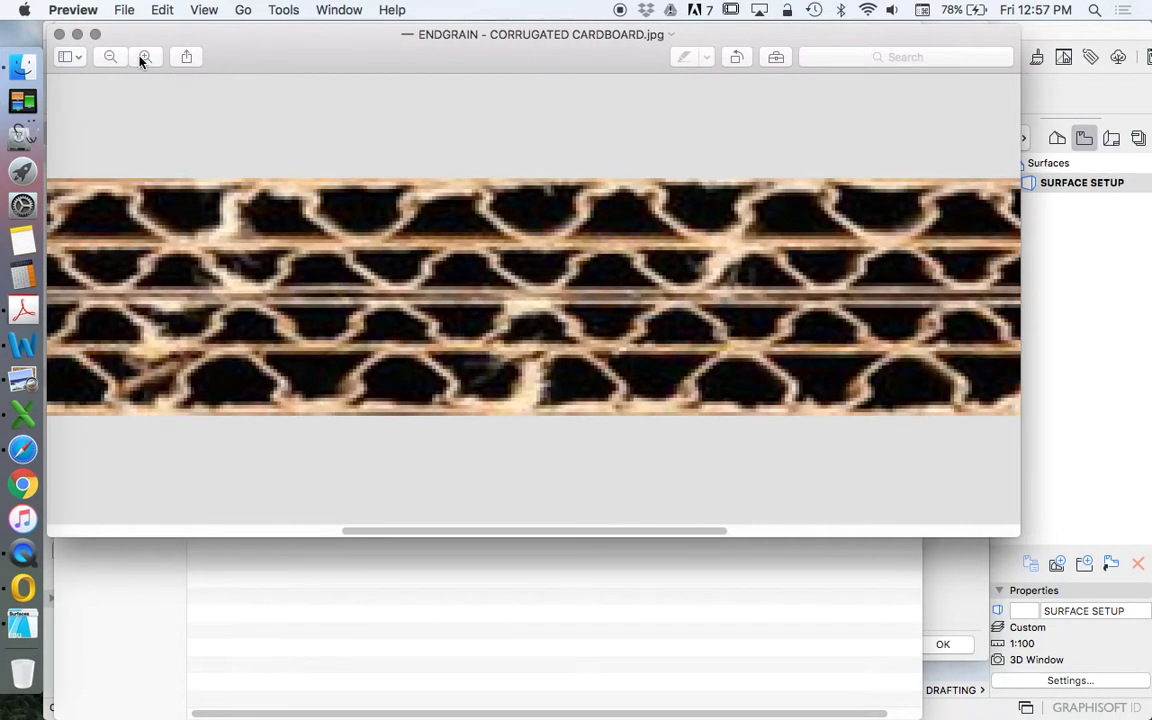
click(143, 57)
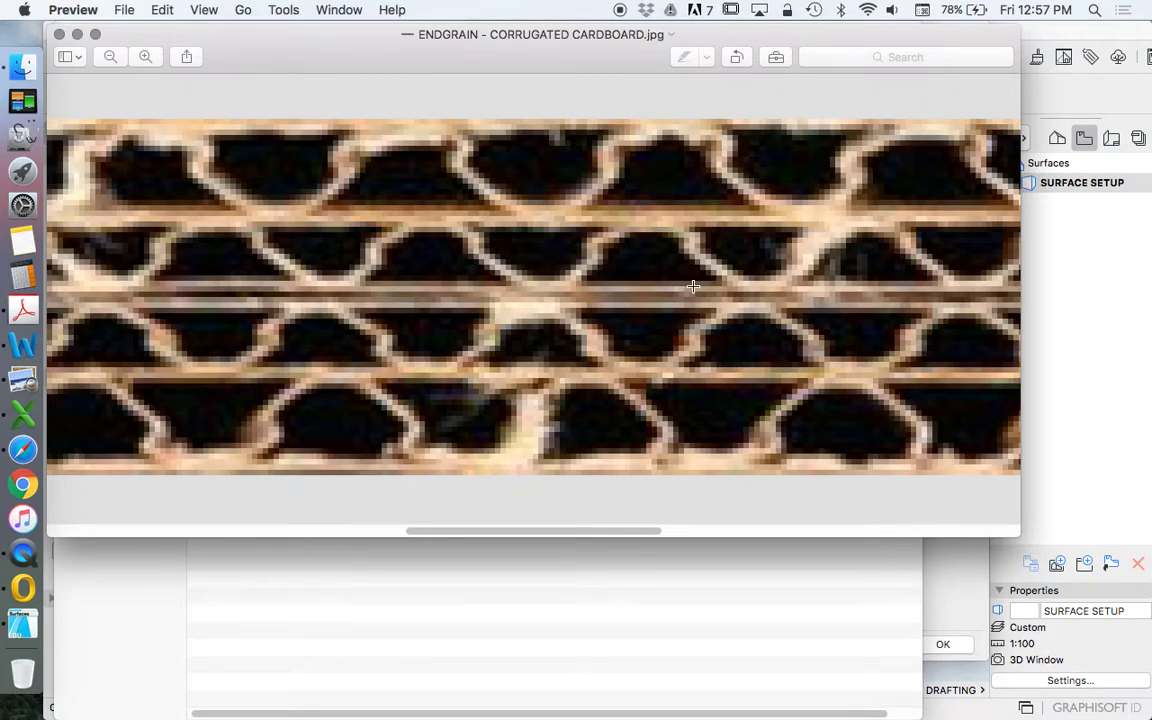
Zoom back out to the whole cardboard image, move the window and close it.
click(110, 57)
click(110, 57)
click(110, 57)
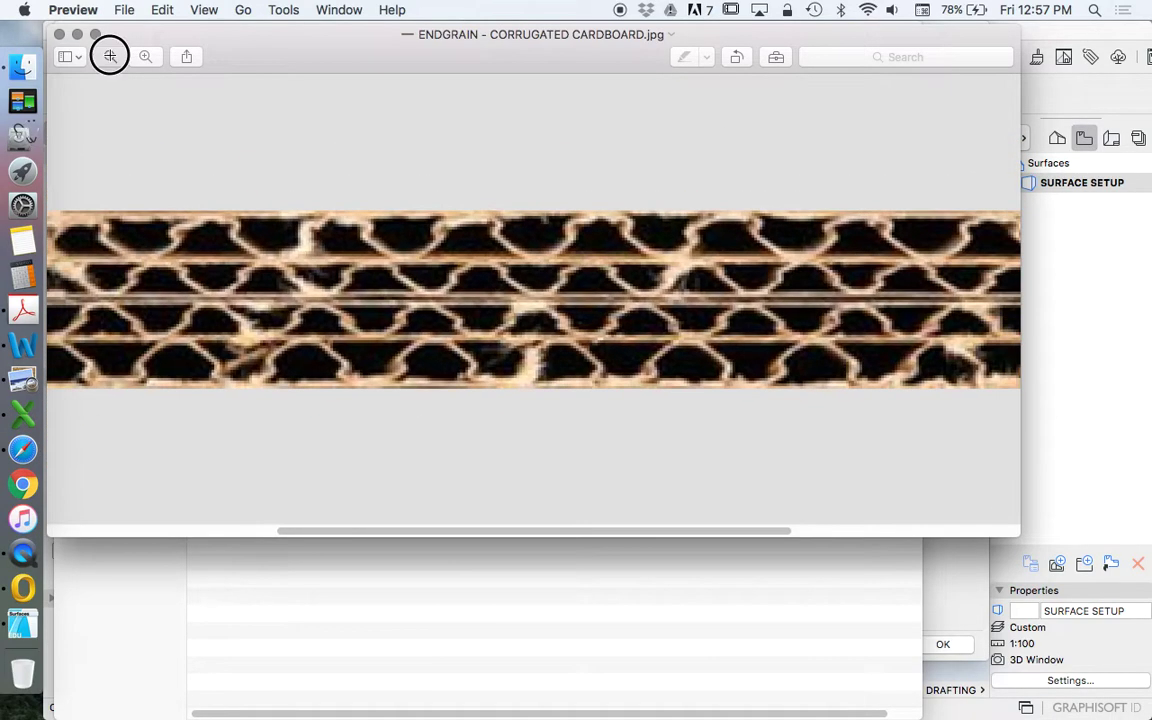
click(110, 57)
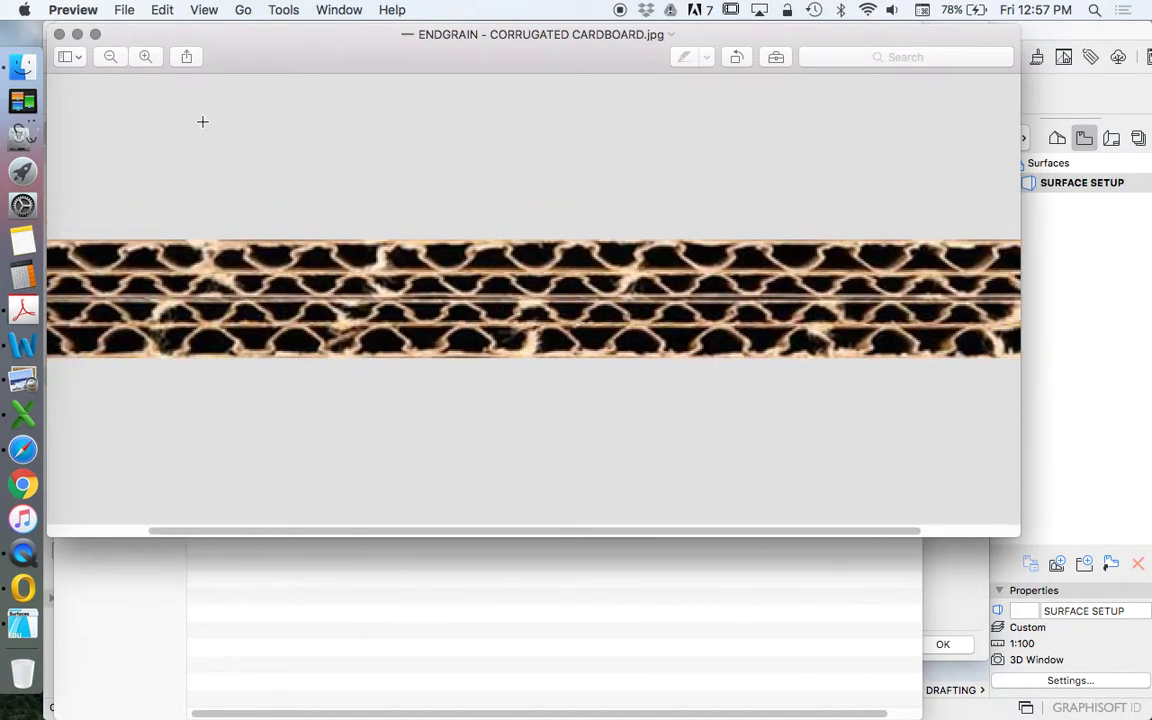
click(110, 57)
click(110, 57)
click(110, 57)
click(267, 33)
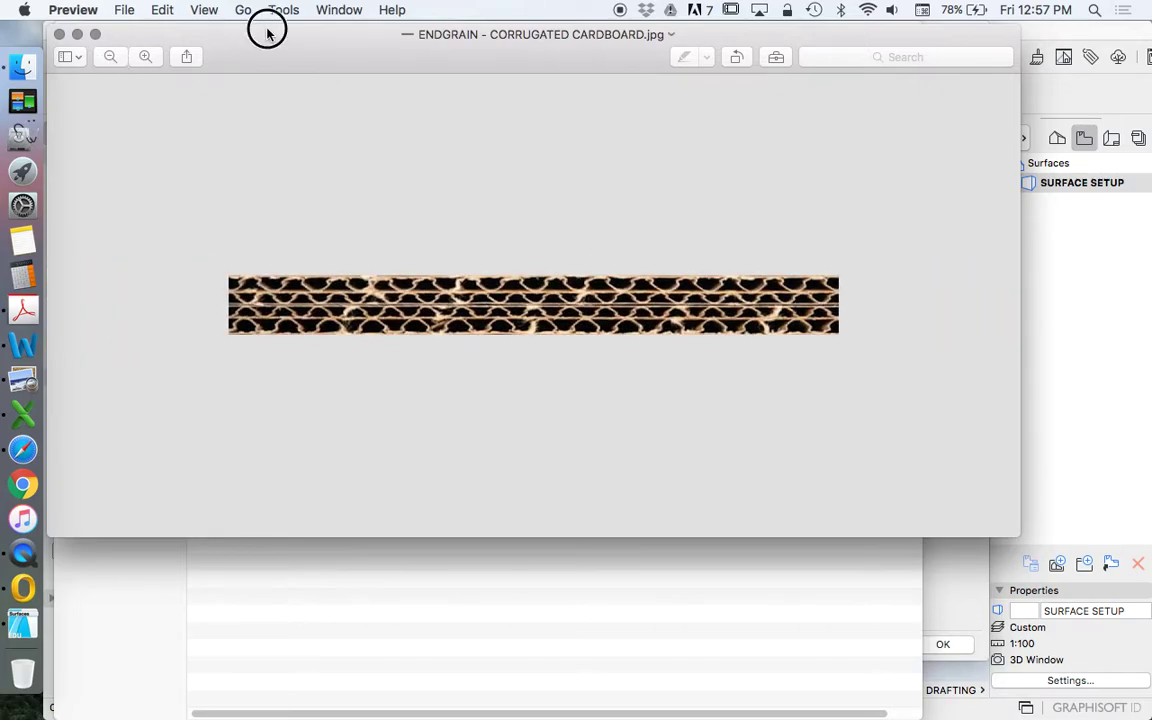
drag(267, 33, 369, 190)
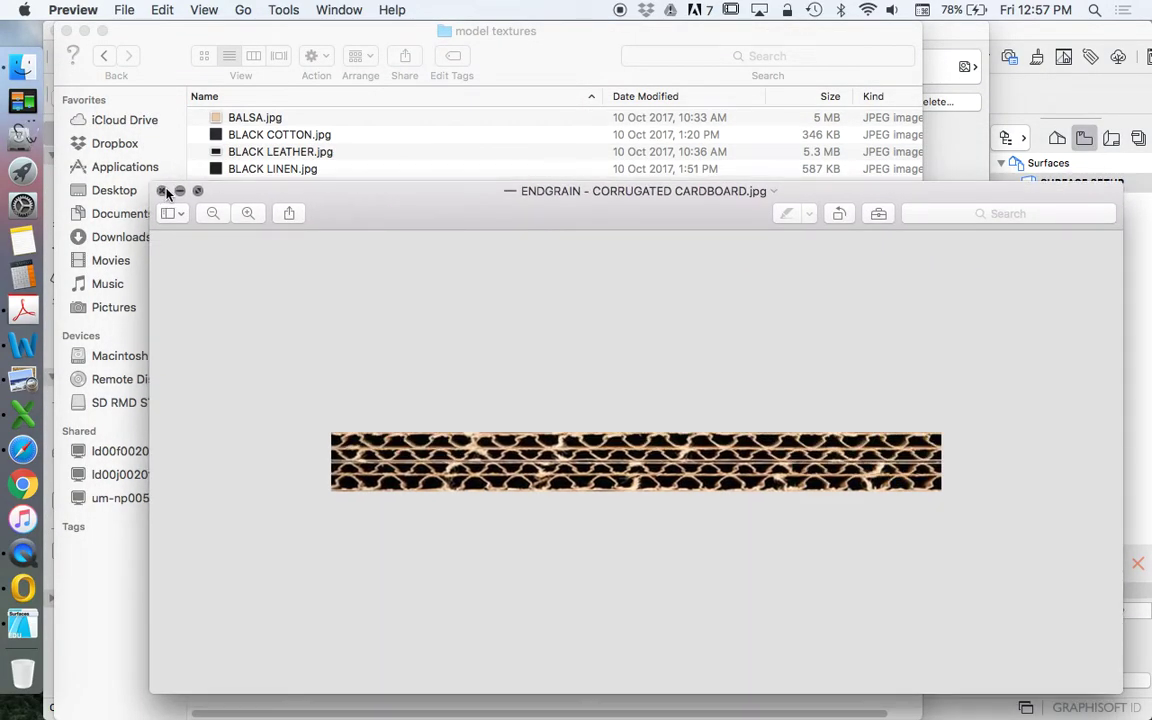
click(162, 191)
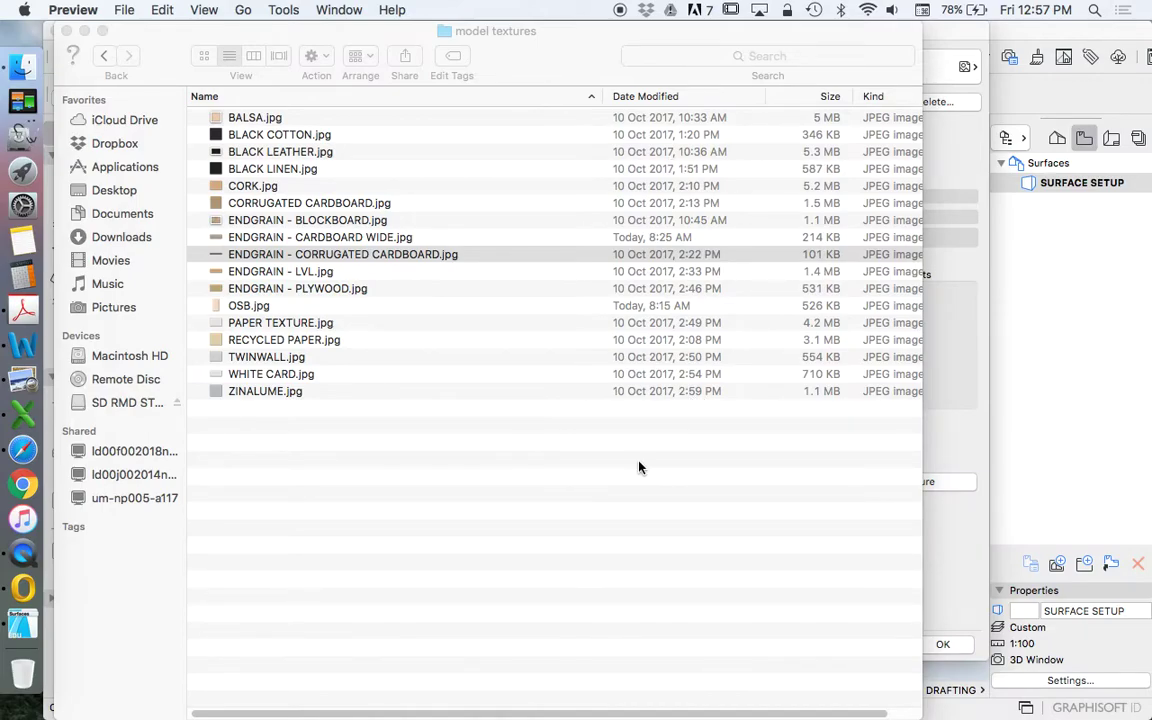
Select BALSA.jpg, then the cardboard JPEG, and bring ARCHICAD's Surfaces dialog back in front.
click(680, 476)
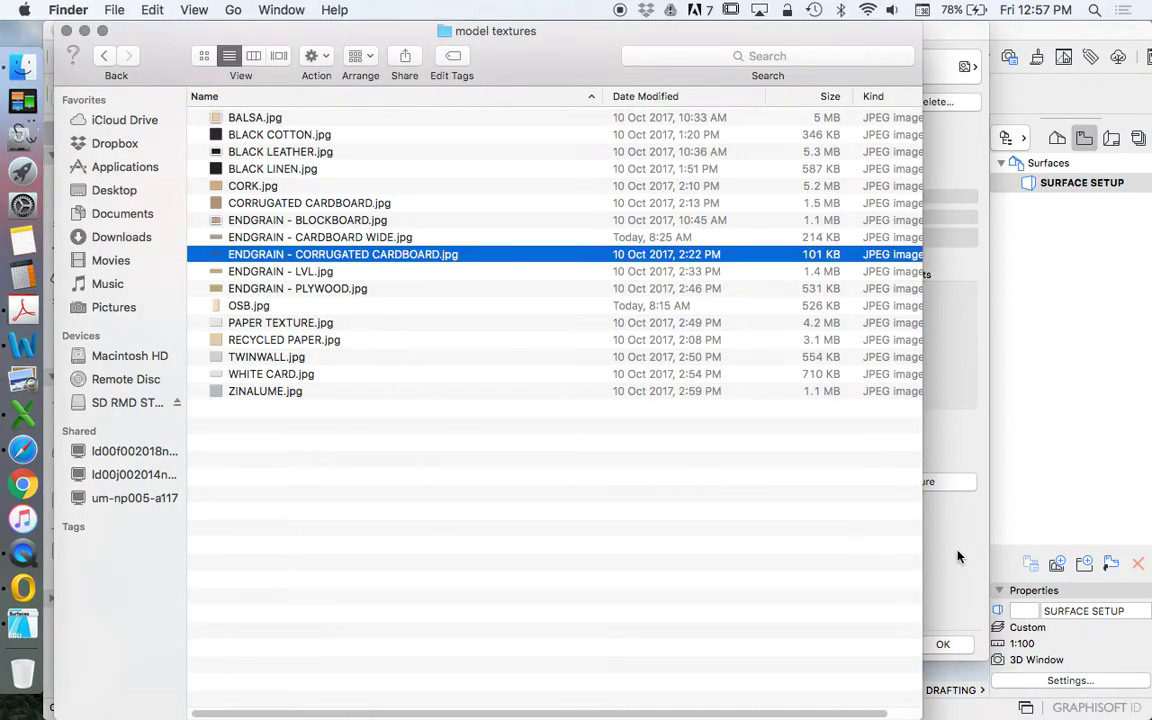
click(818, 117)
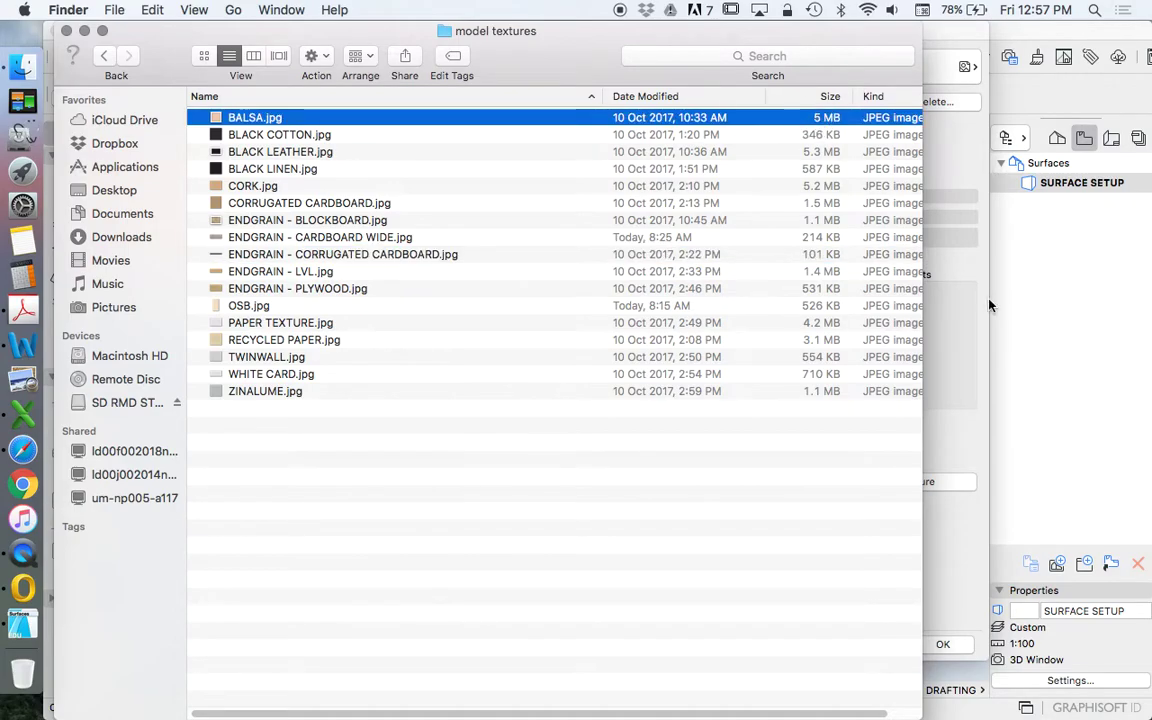
click(815, 256)
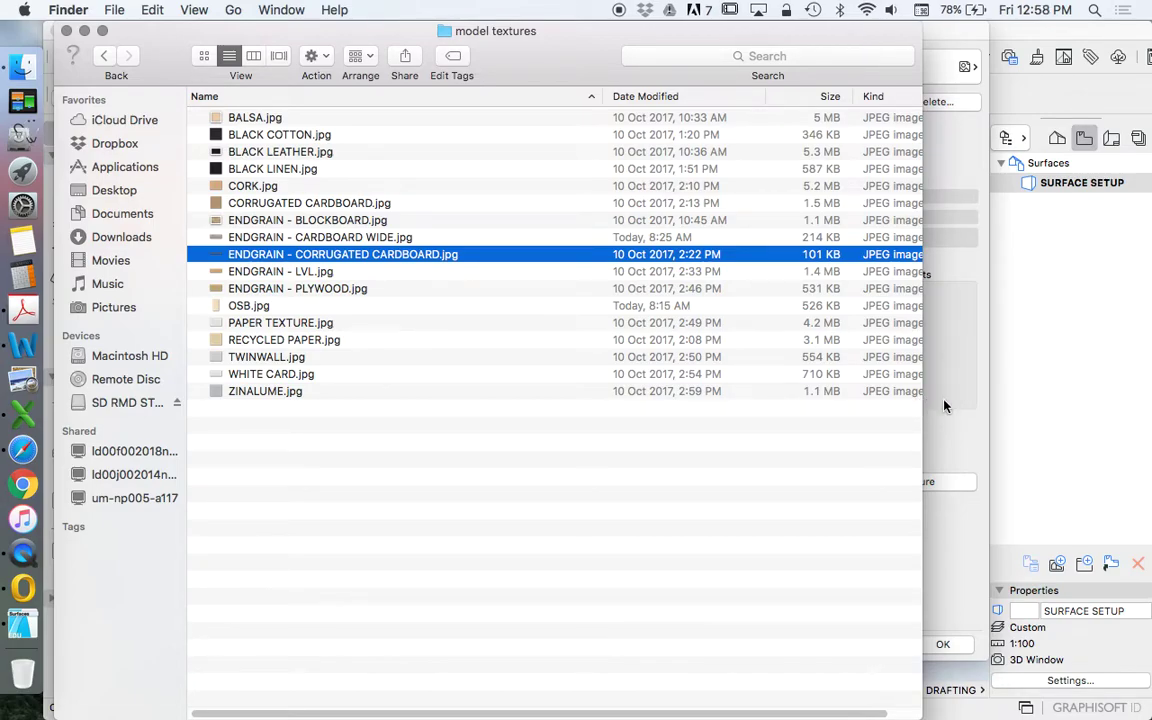
click(951, 545)
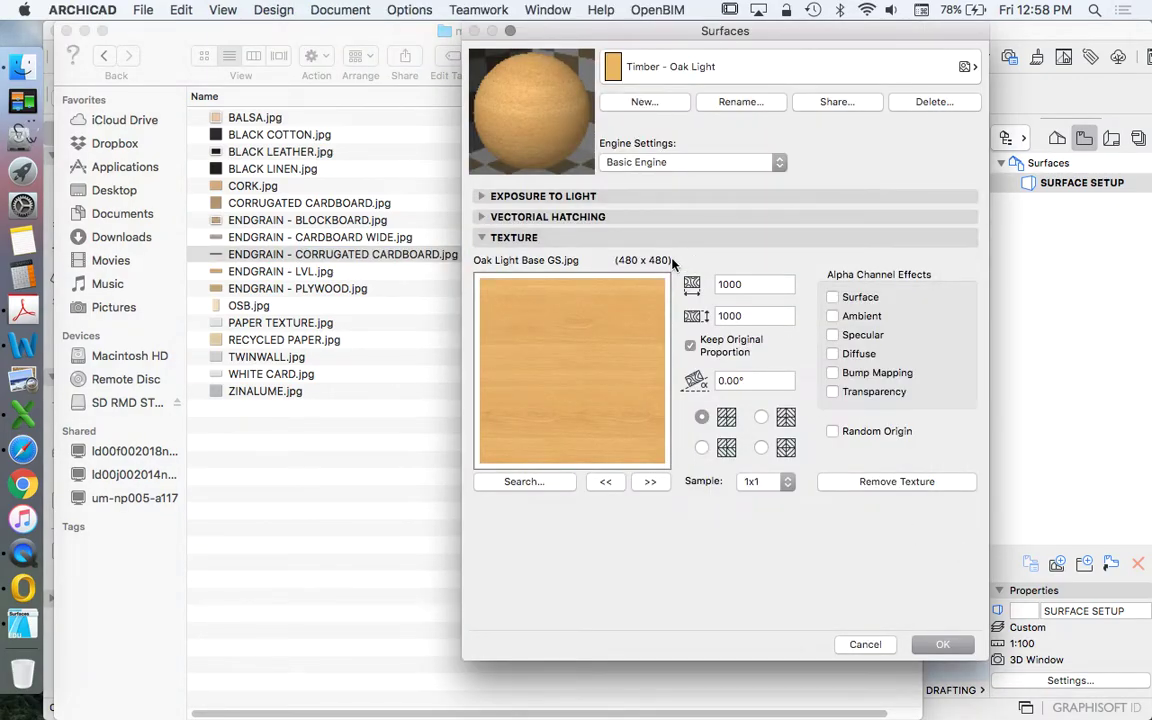
Accept the surface settings with OK, closing the Surfaces dialog.
click(944, 644)
click(965, 470)
click(970, 465)
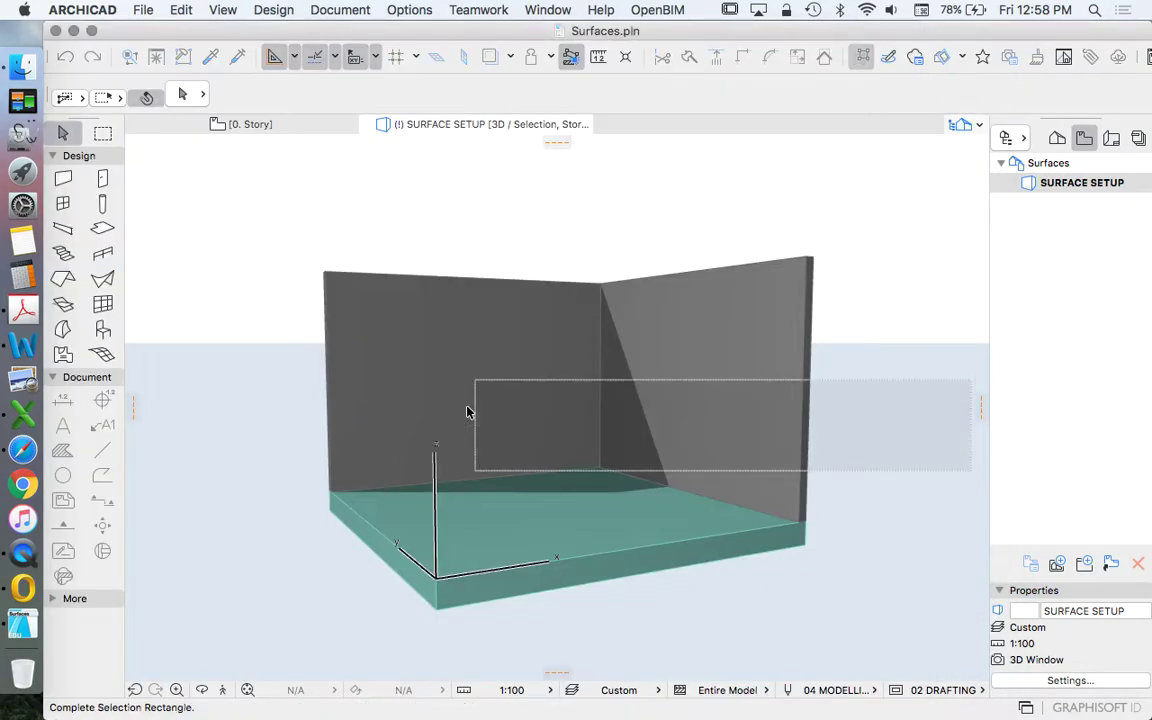
Check the left back wall's Info Tag, deselect it, and switch to QuickTime Player.
click(530, 470)
click(478, 370)
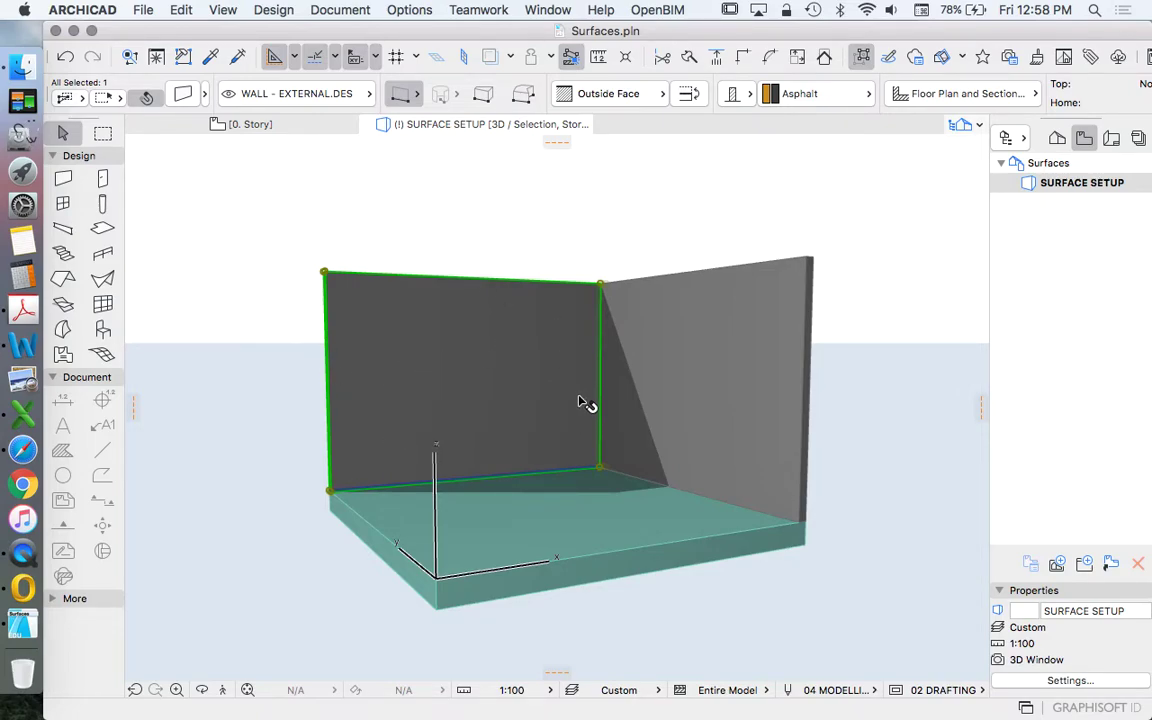
mouse_move(598, 392)
mouse_move(386, 309)
click(660, 220)
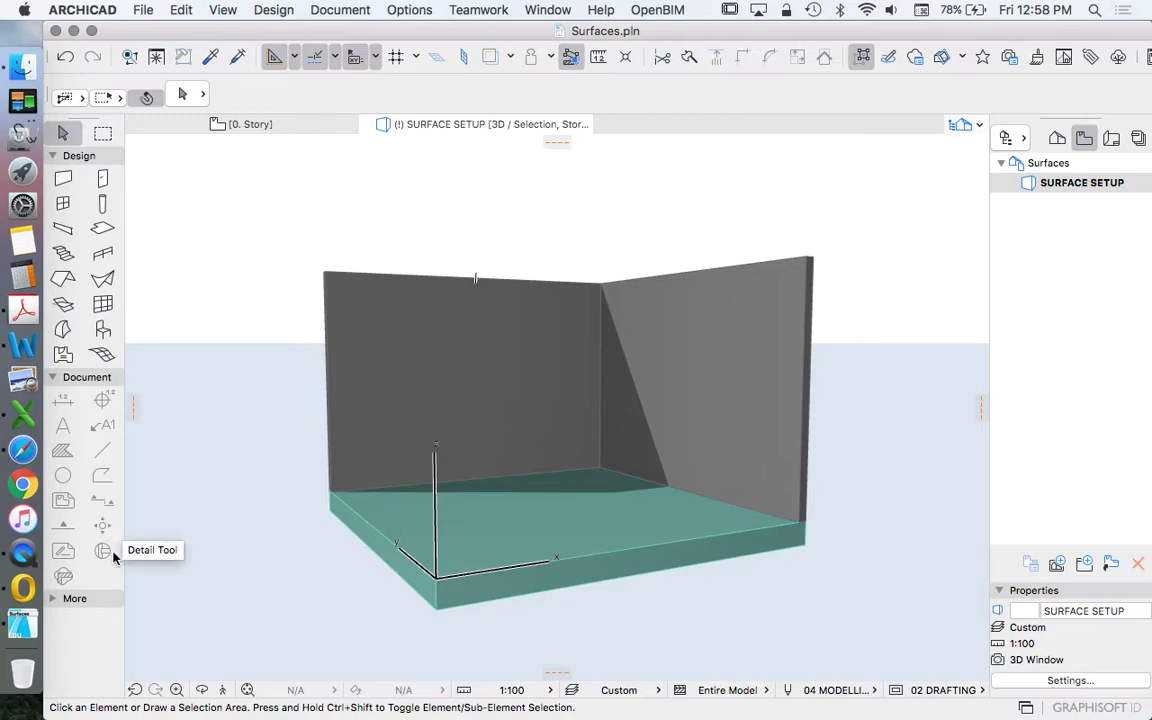
click(24, 556)
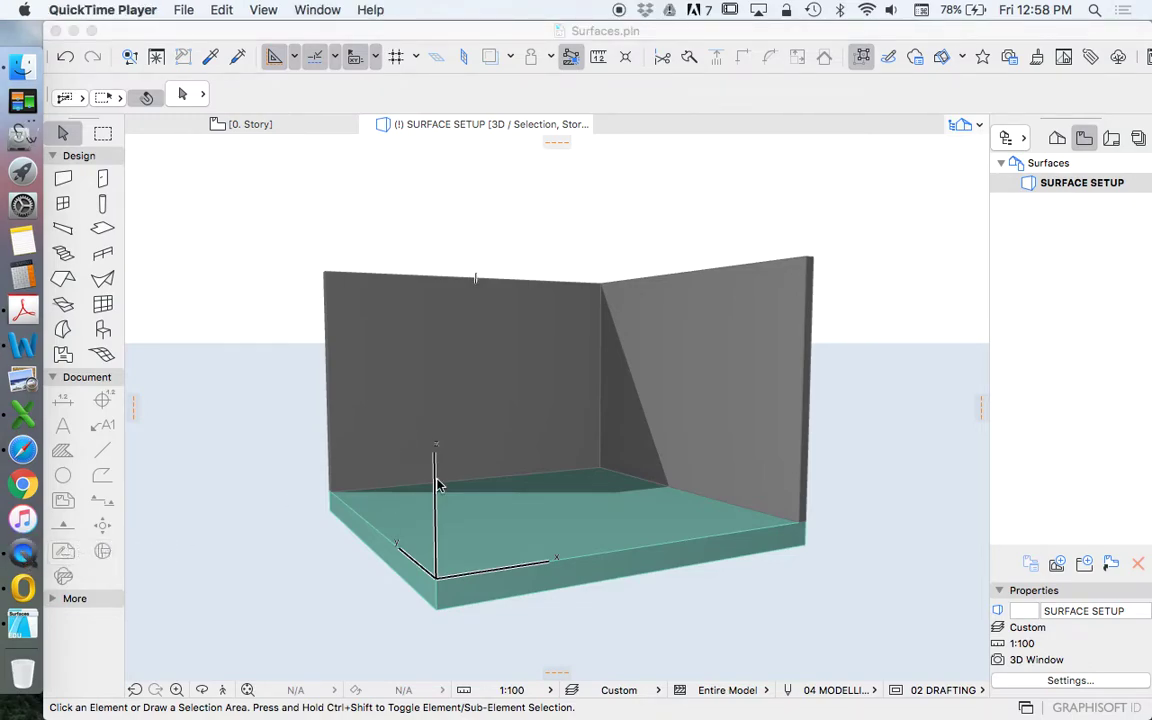